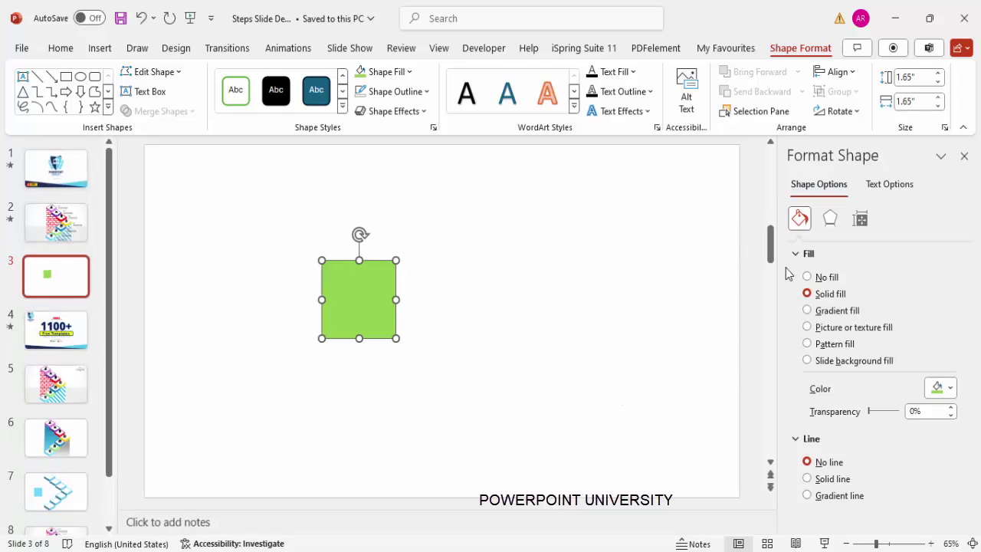
Step: Apply the Parallel 3-D rotation preset with X 314.7°, Y 324.6° and Z 60.2° to the green square
left_click(831, 228)
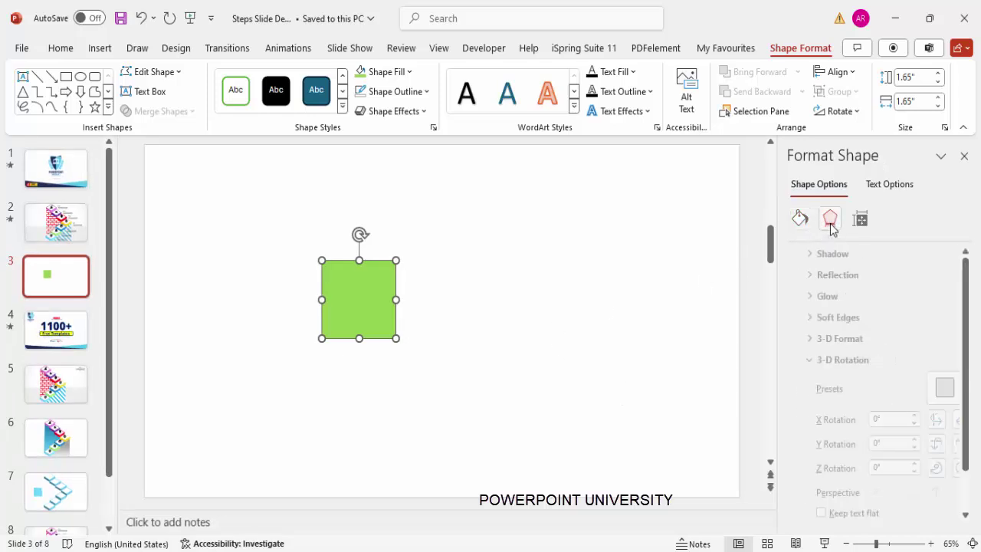
left_click(801, 360)
left_click(850, 360)
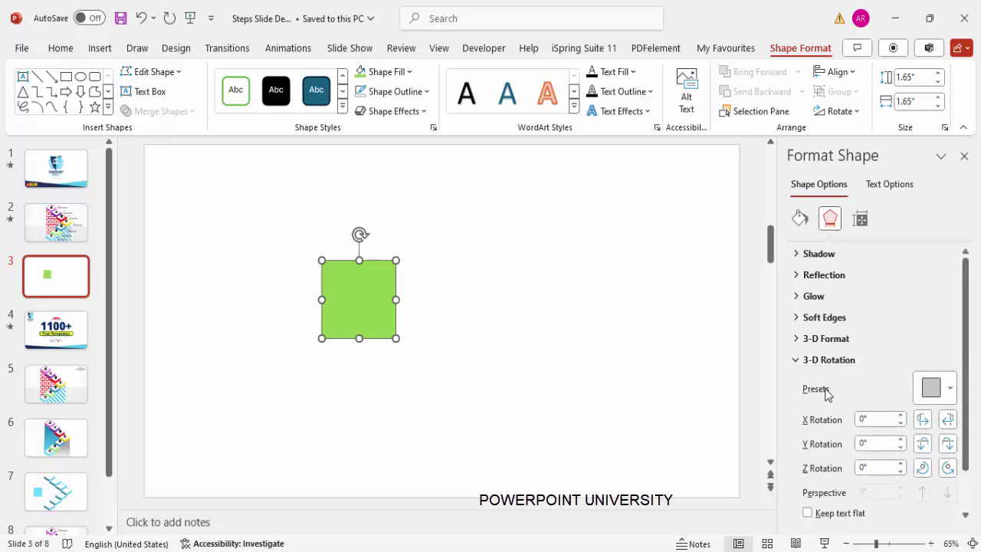
left_click(931, 388)
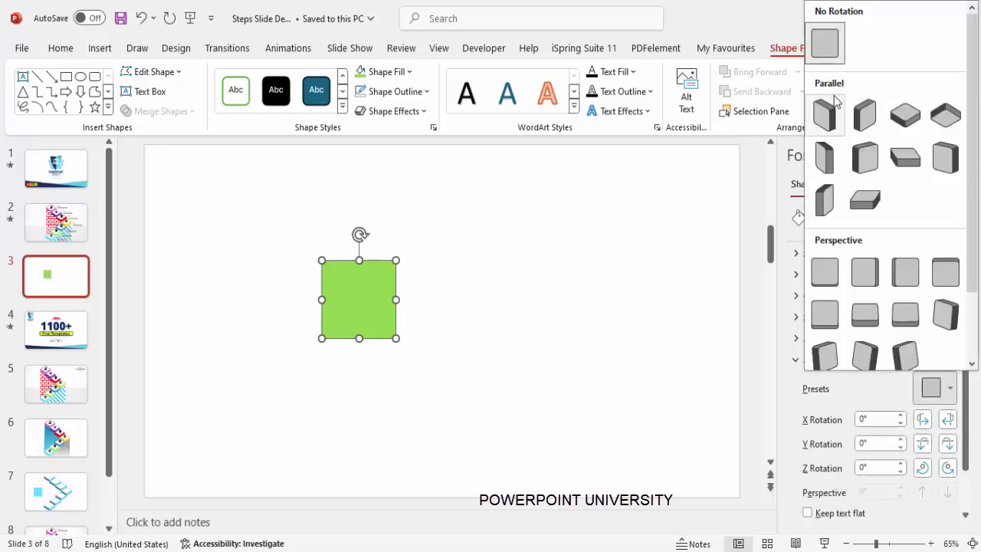
left_click(906, 117)
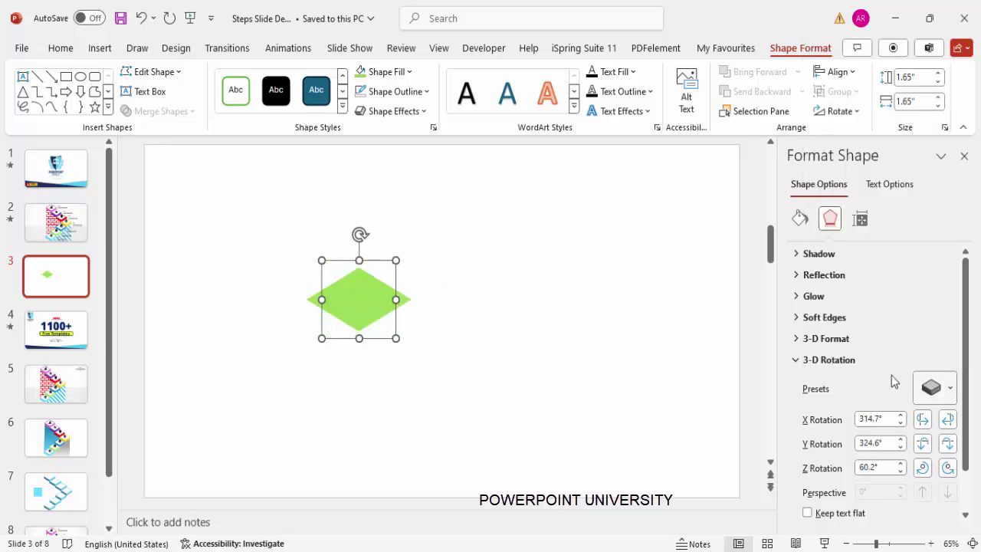
Step: Set the green diamond's 3-D depth size to 33 pt
left_click(832, 341)
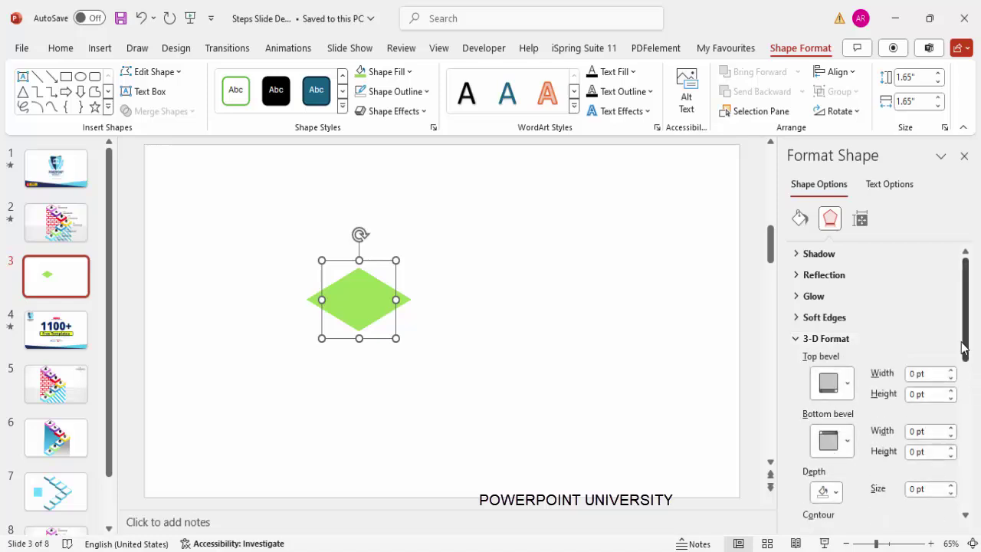
scroll(967, 361, "down", 3)
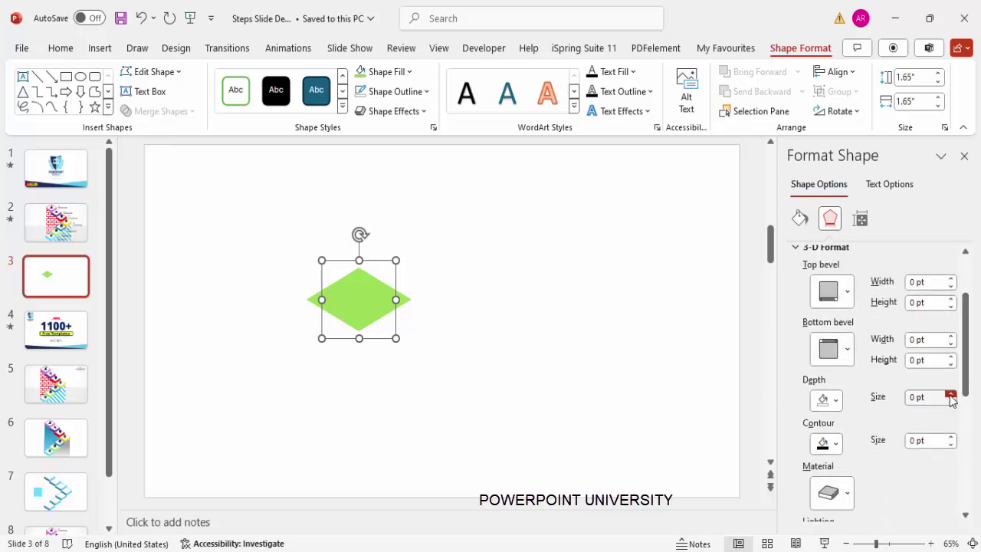
left_click_drag(950, 396, 951, 395)
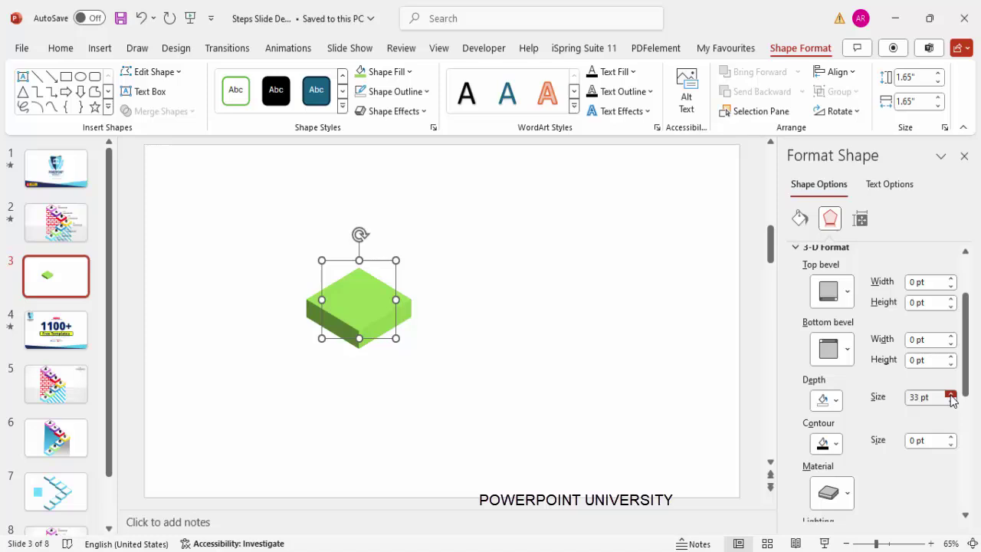
Step: Set the green block's 3-D lighting to the first preset in the Special group
left_click_drag(966, 361, 970, 405)
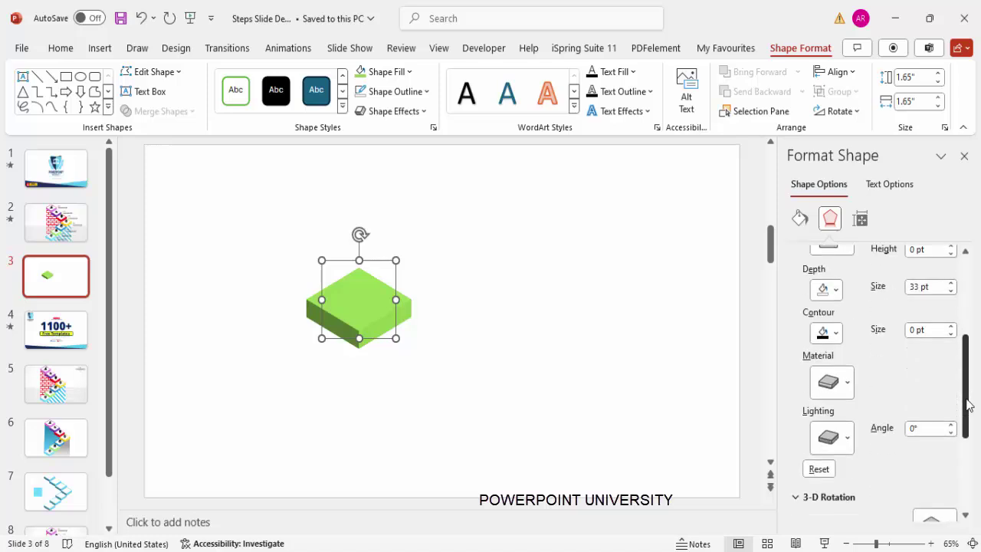
left_click(829, 437)
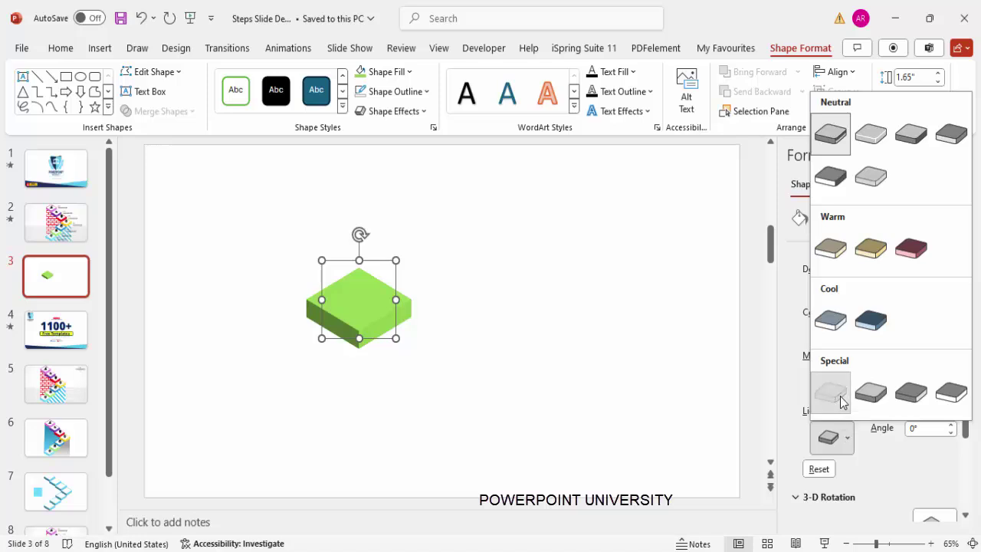
left_click(840, 401)
Step: Try the first Standard material with the other Special lighting presets, ending on the second Standard material and first Special lighting
left_click(847, 383)
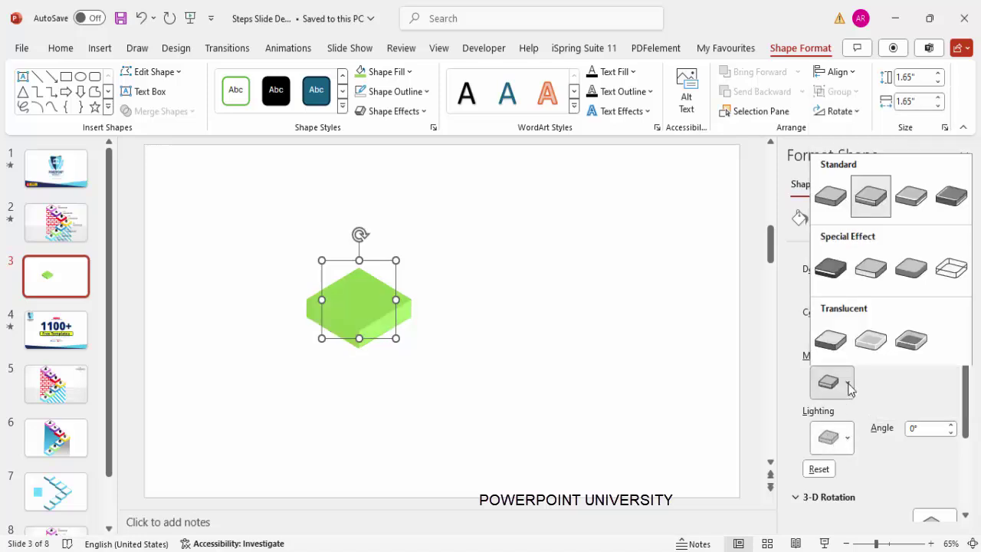
left_click(830, 205)
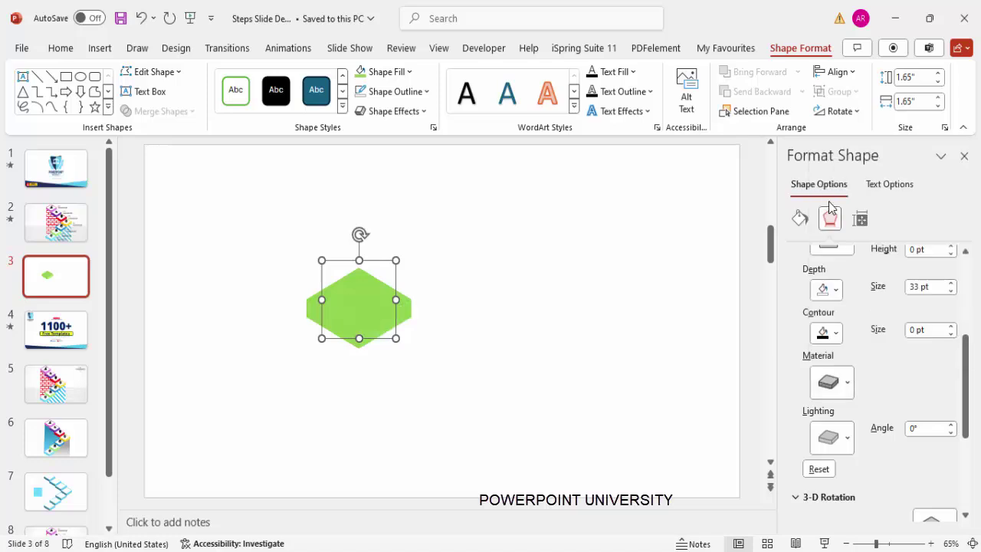
left_click(848, 435)
left_click(872, 390)
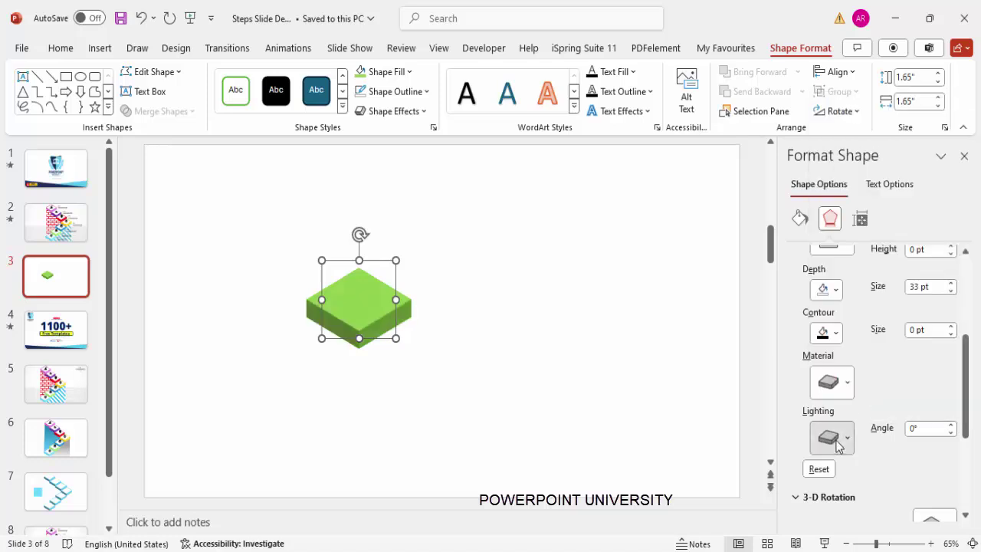
left_click(837, 445)
left_click(834, 394)
left_click(835, 439)
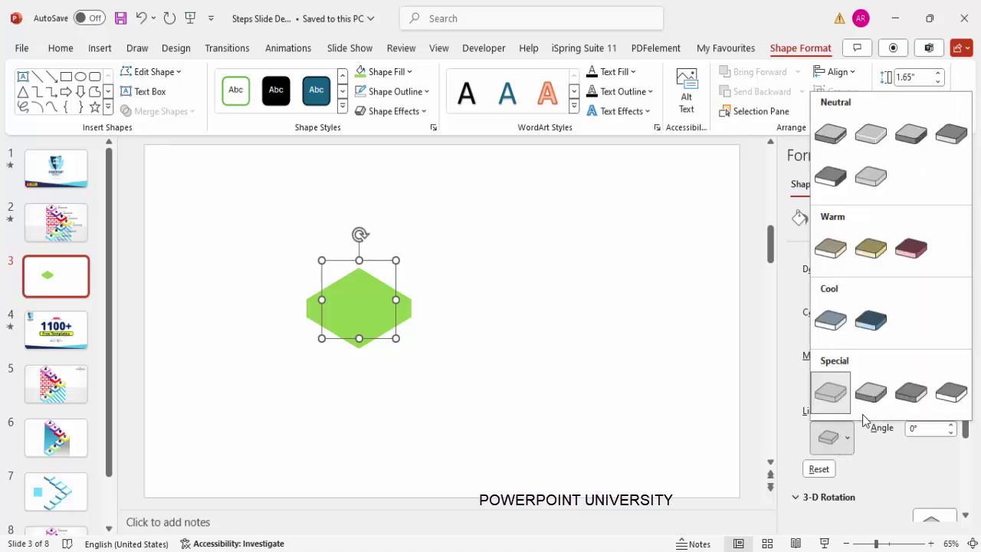
left_click(909, 392)
left_click(842, 438)
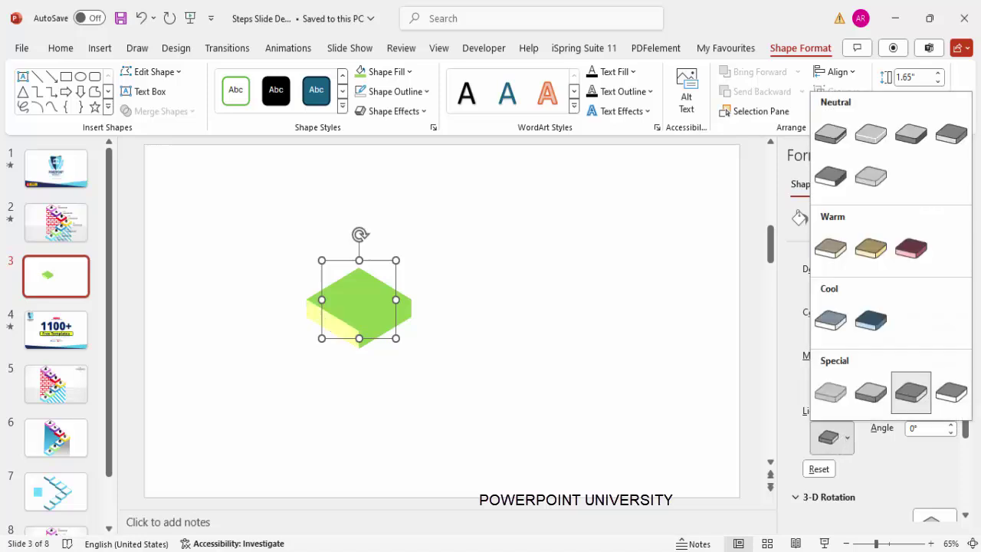
left_click(951, 393)
left_click(832, 437)
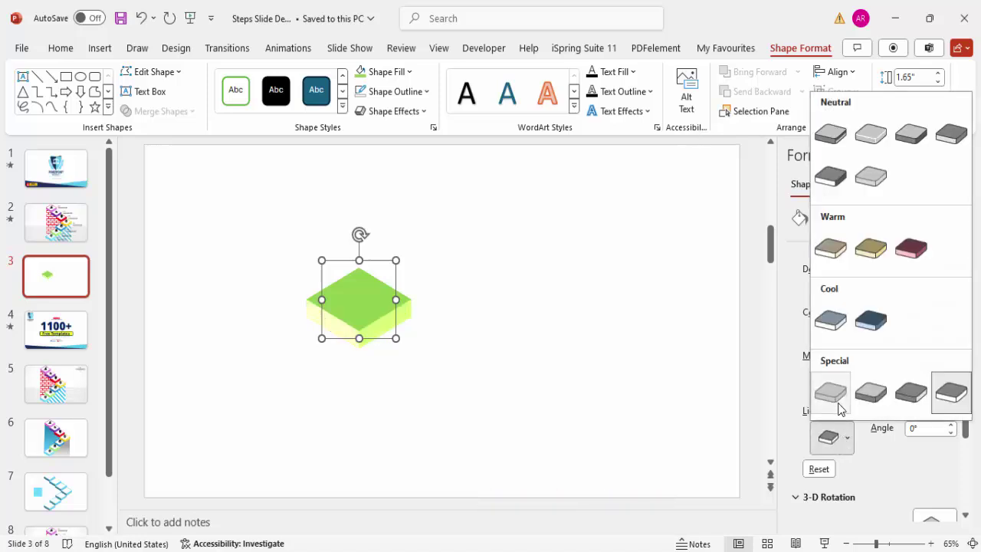
left_click(833, 394)
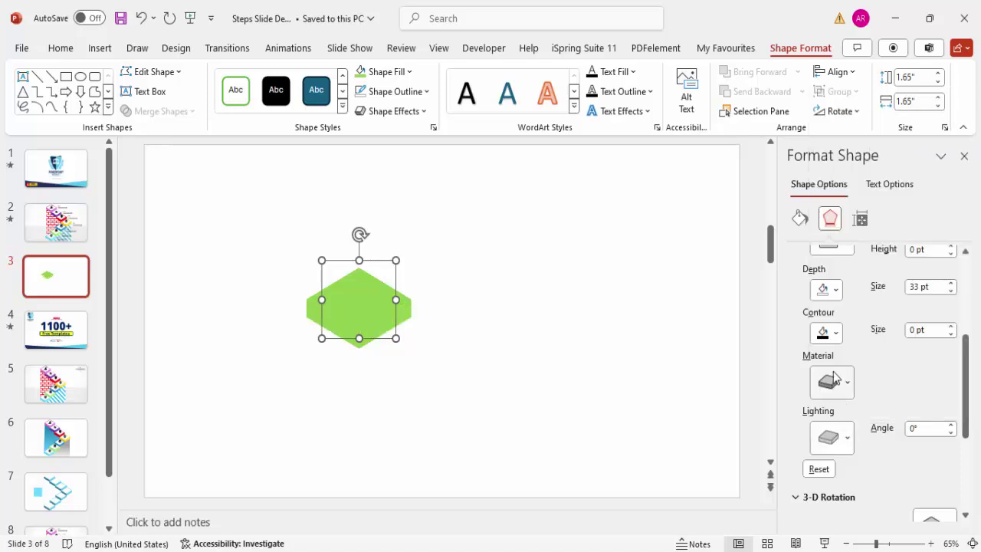
left_click(835, 379)
left_click(877, 196)
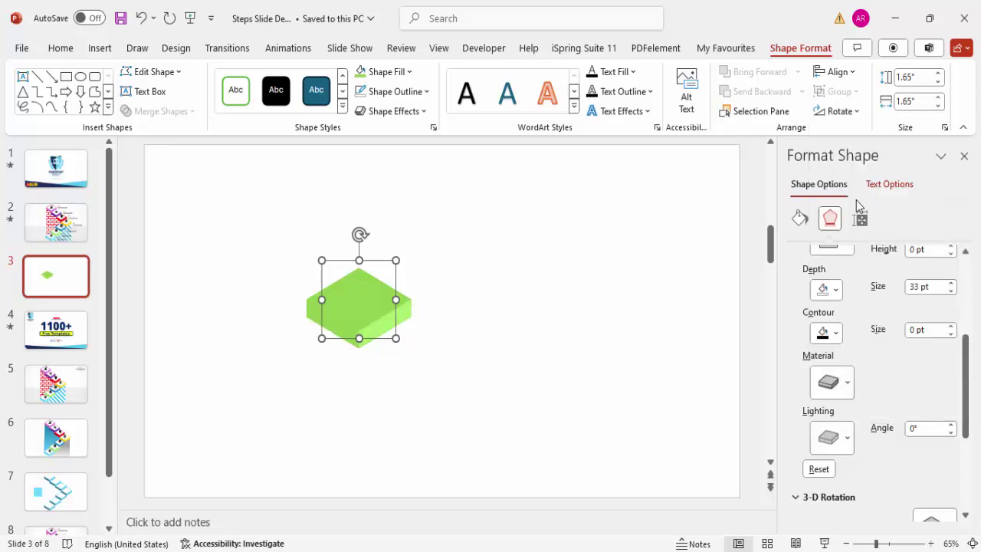
left_click(584, 320)
Step: Duplicate the green block to its right at the same height and set the copy's 3-D depth to 0 pt
left_click(367, 311)
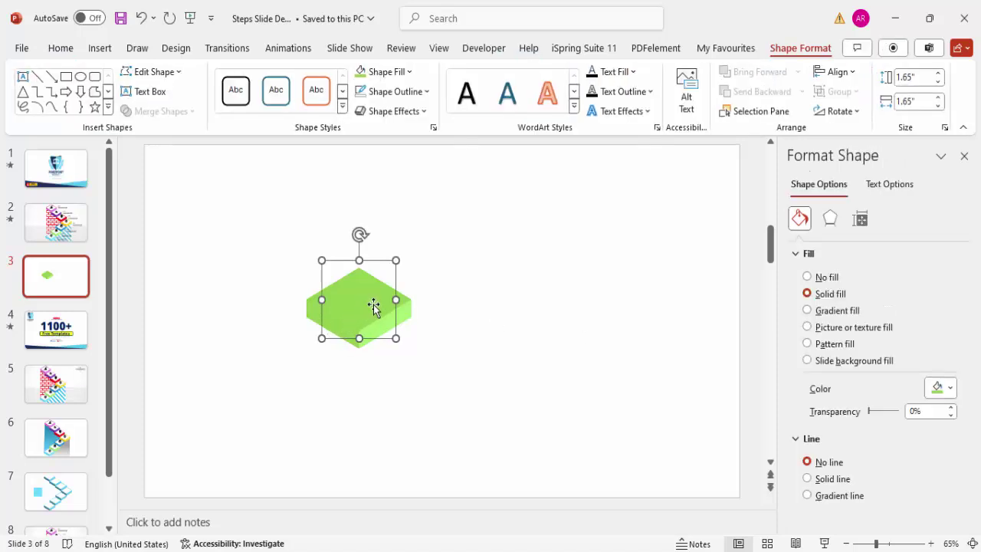
left_click_drag(373, 305, 507, 301)
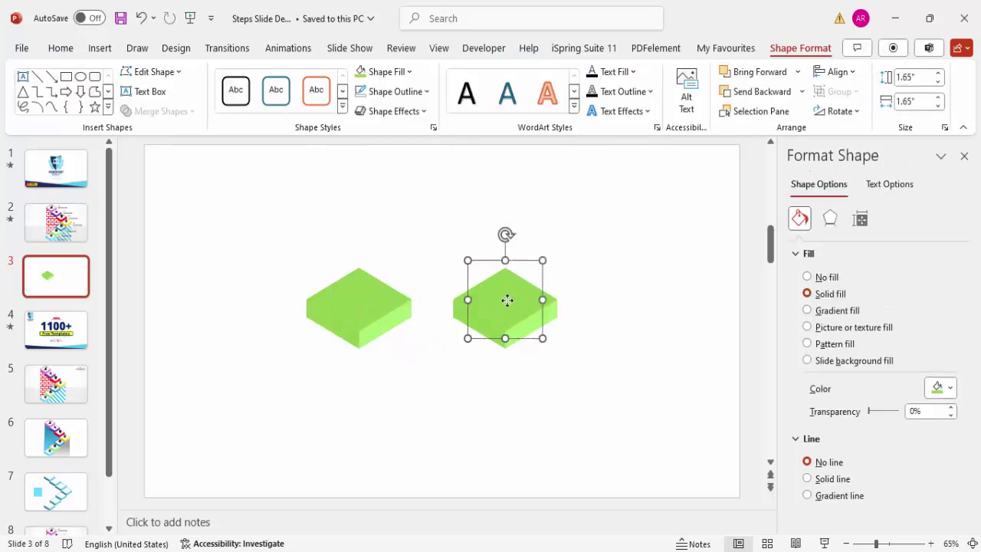
left_click(829, 219)
left_click_drag(968, 351, 966, 405)
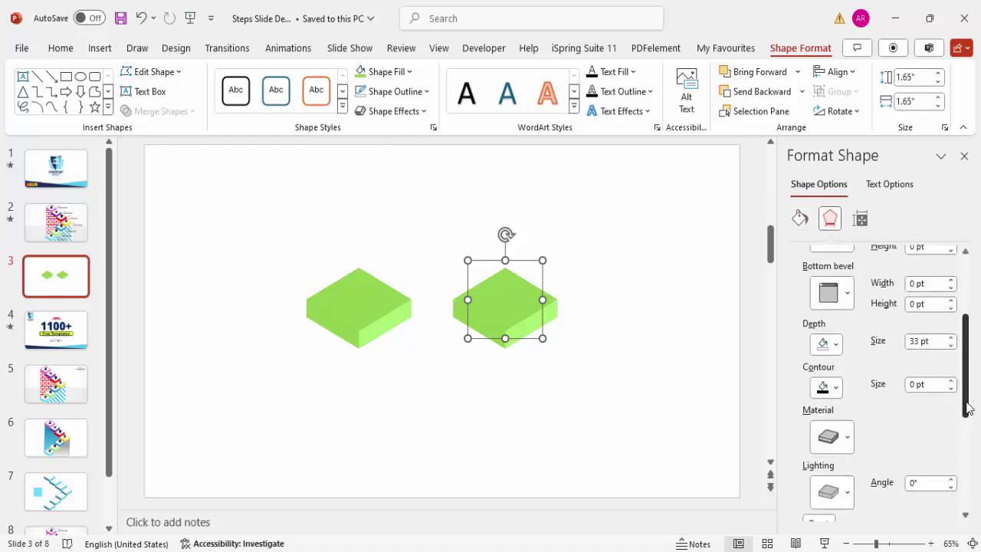
left_click_drag(939, 340, 879, 343)
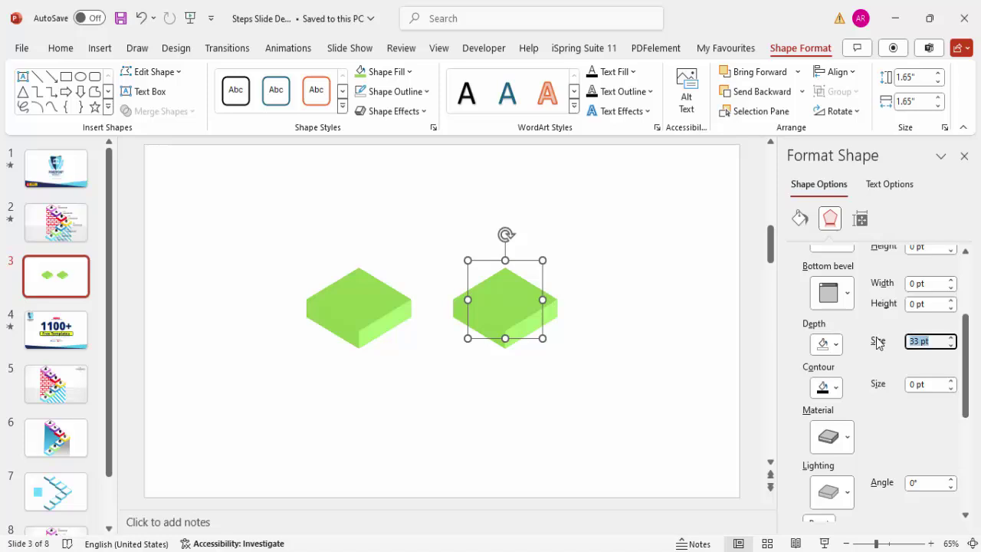
type("0")
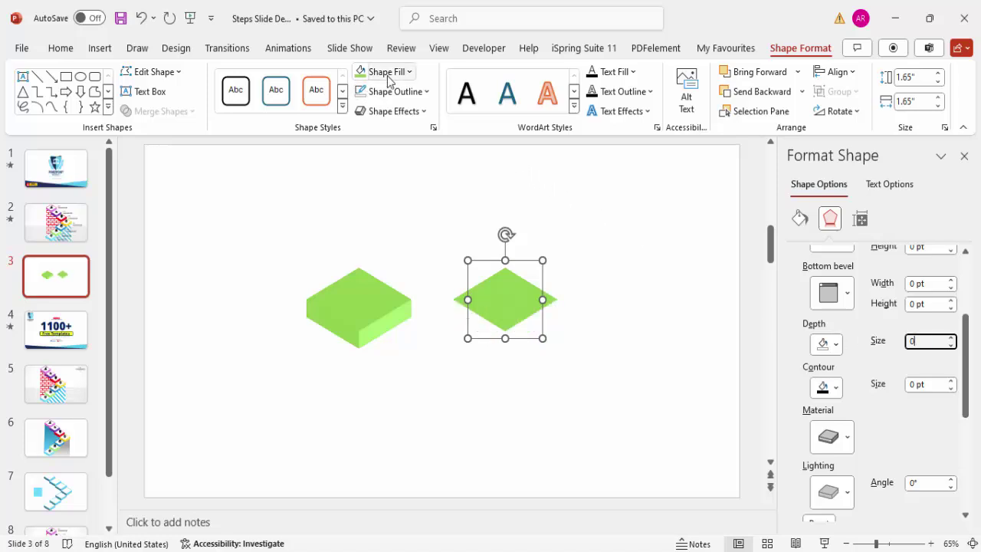
Step: Fill the flat copy with white and place it exactly over the green block's top face
left_click(362, 71)
left_click(360, 143)
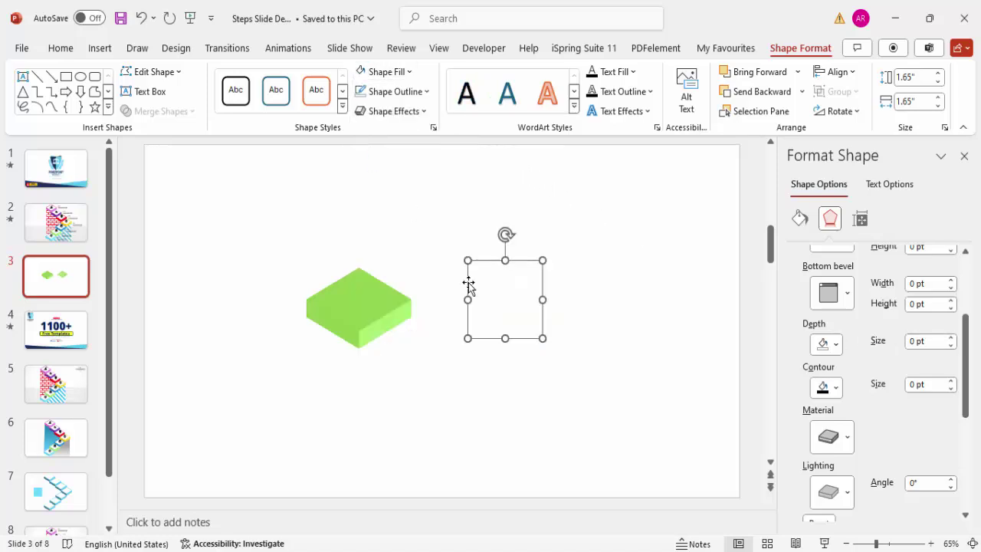
left_click_drag(509, 305, 362, 305)
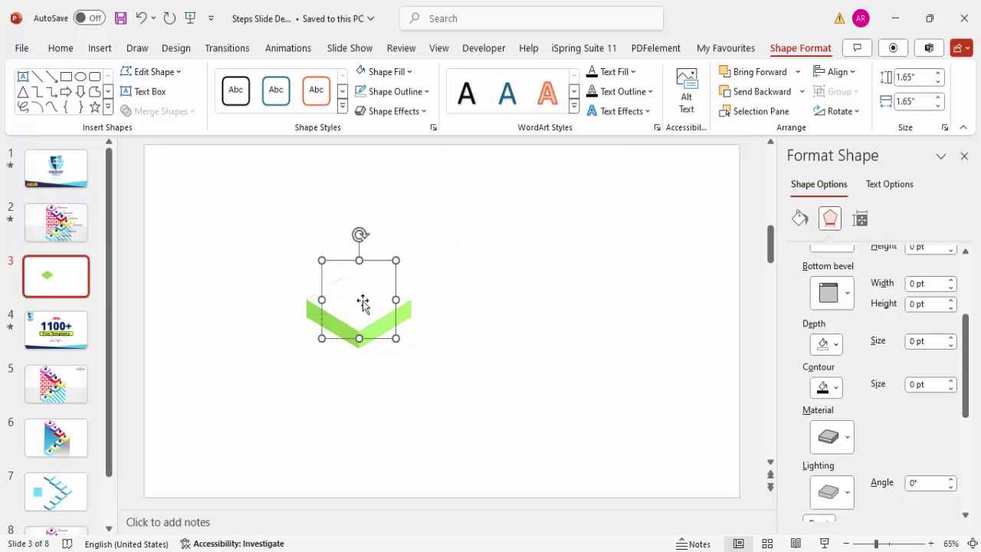
Step: Shrink the white diamond to 1.42" by 1.42" and center it on the block's top with an even green rim
left_click_drag(322, 260, 331, 271)
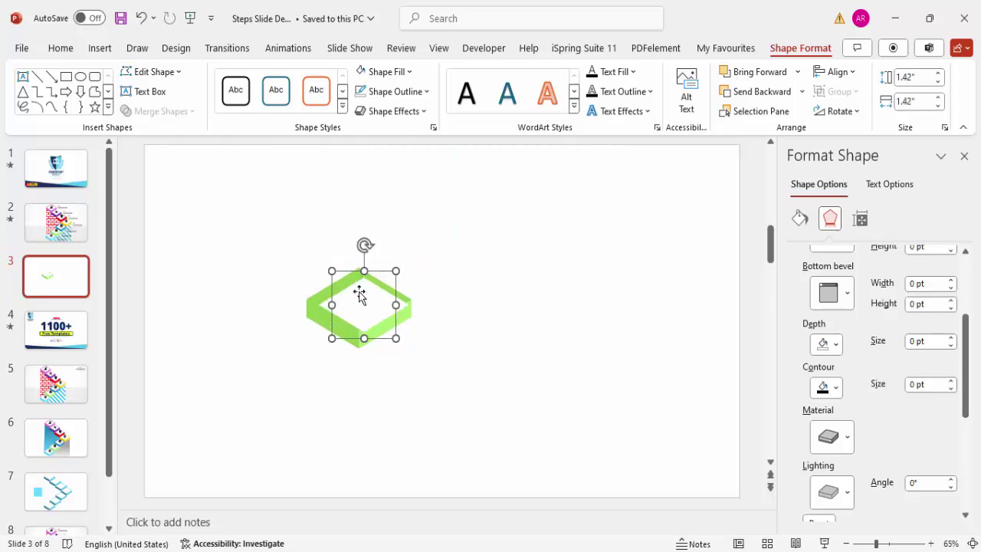
left_click_drag(367, 304, 361, 296)
left_click(470, 286)
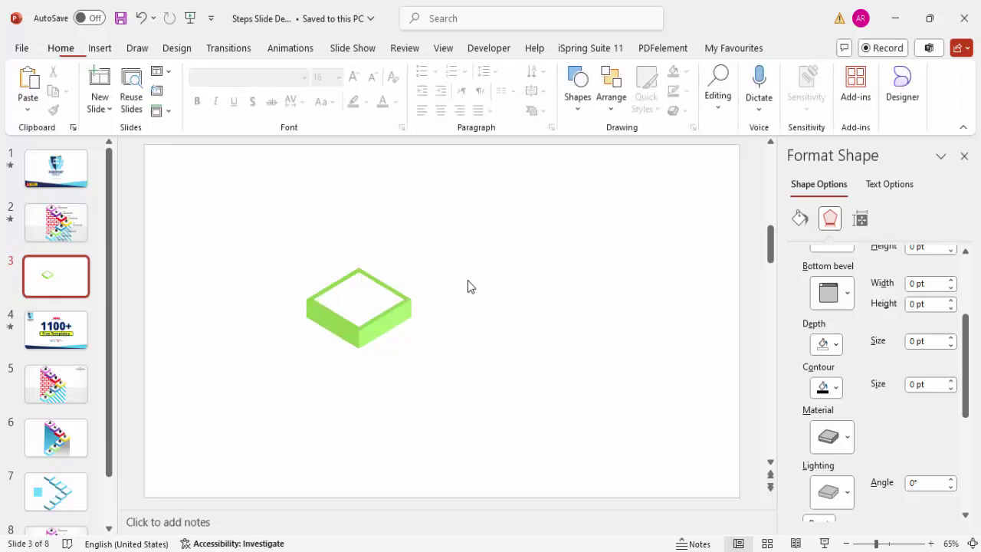
Step: Group the white diamond with the green block and place the group low on the slide, with a duplicate above and to its right
left_click_drag(541, 213, 230, 430)
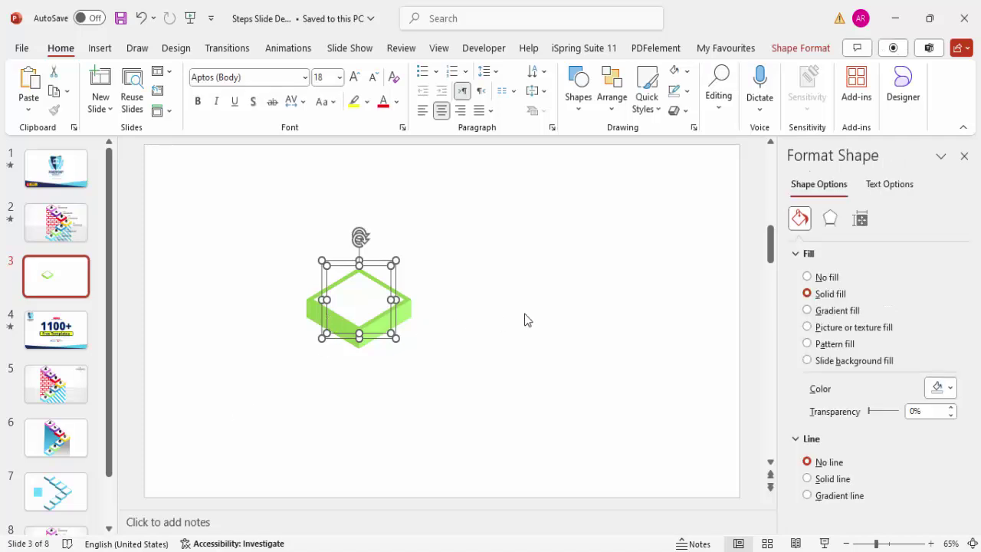
key("ctrl+g")
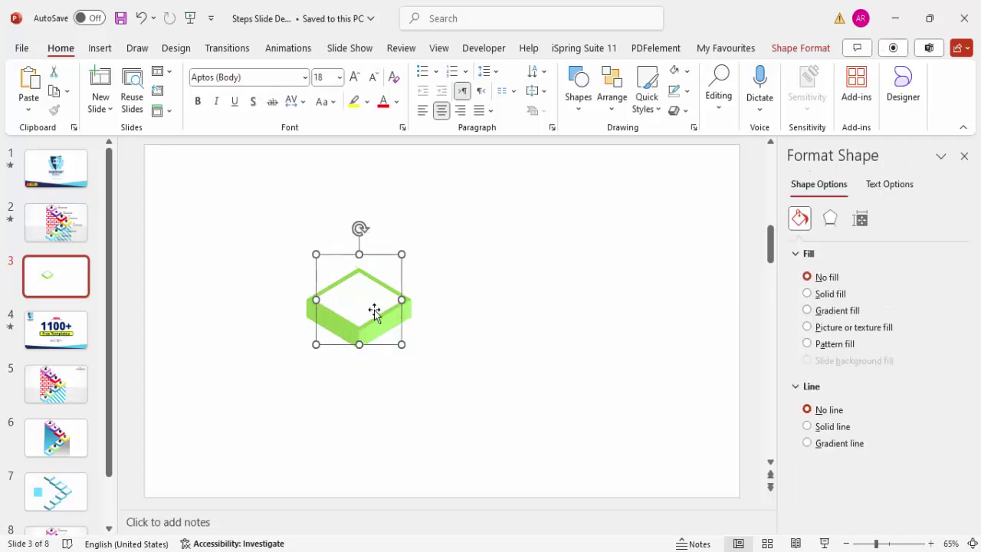
left_click_drag(373, 332, 473, 398)
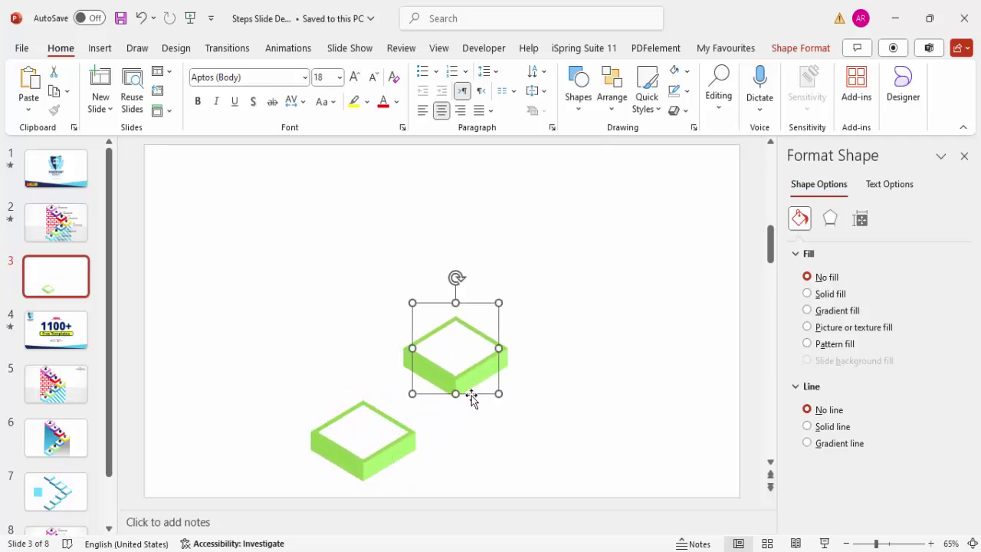
Step: Fill the duplicated block's base with light blue and align the block against the green one's upper-right edge as the second stair
left_click(687, 71)
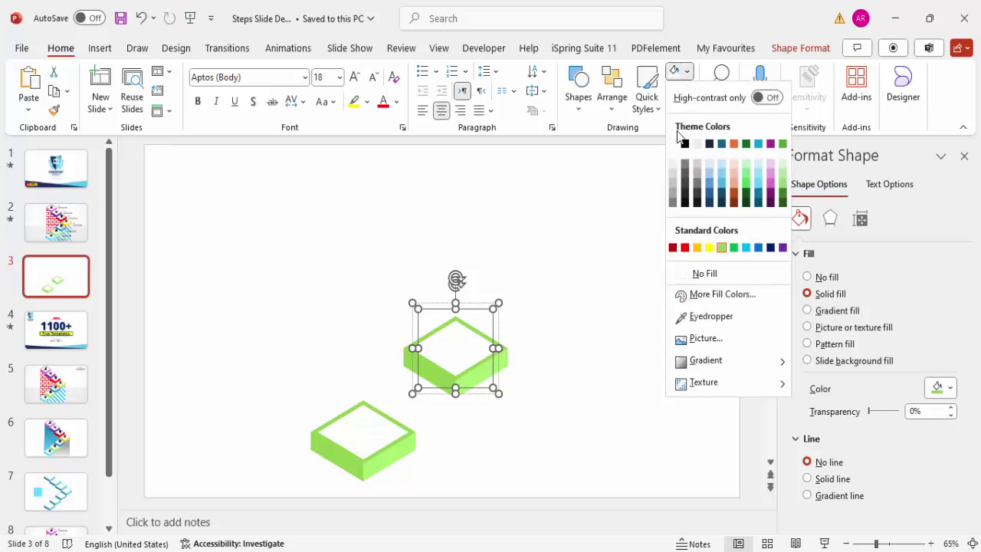
left_click(747, 247)
left_click(575, 328)
left_click_drag(502, 356, 448, 396)
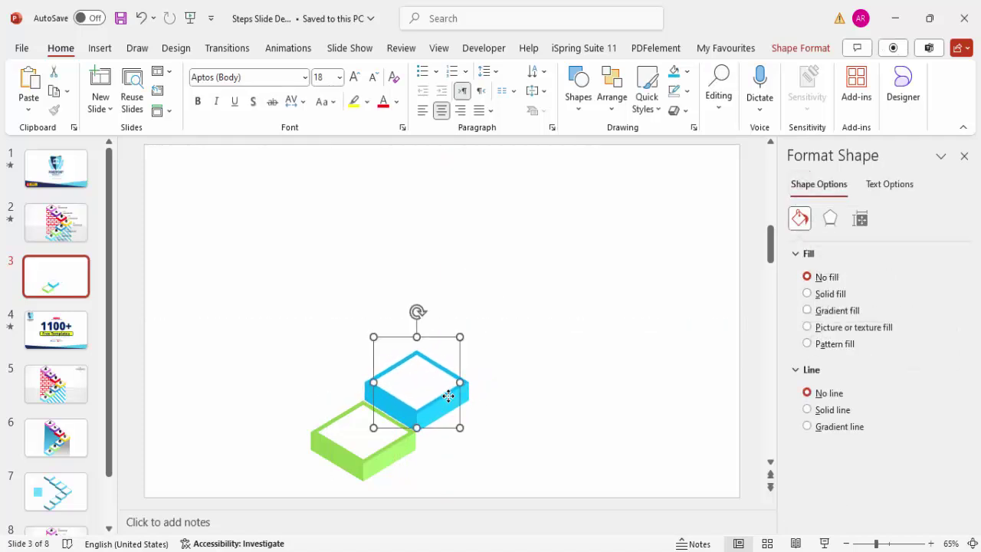
key("ctrl+Left")
key("ctrl+Left")
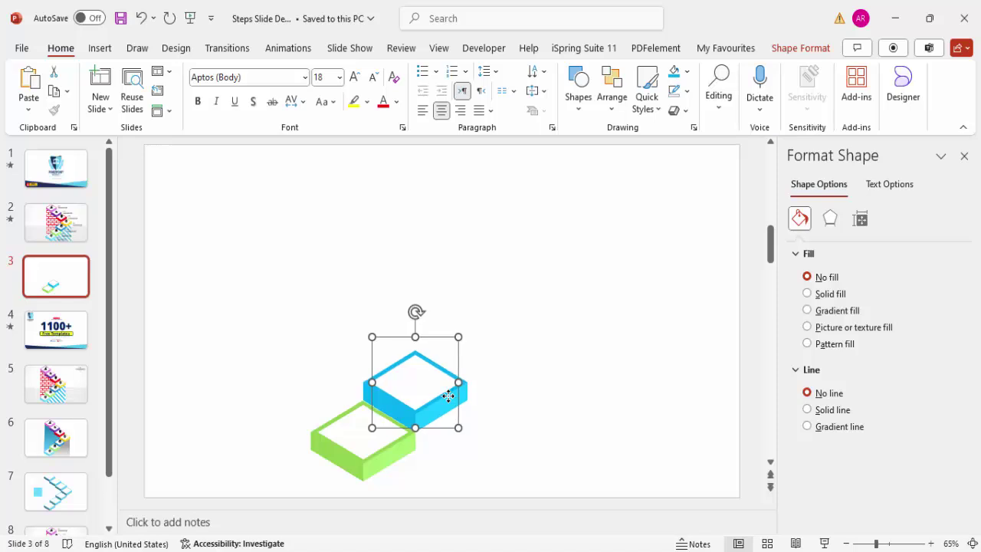
Step: Duplicate the blue block, fill the copy's base with standard orange and align it against the blue block's upper-right edge
left_click_drag(448, 396, 520, 346)
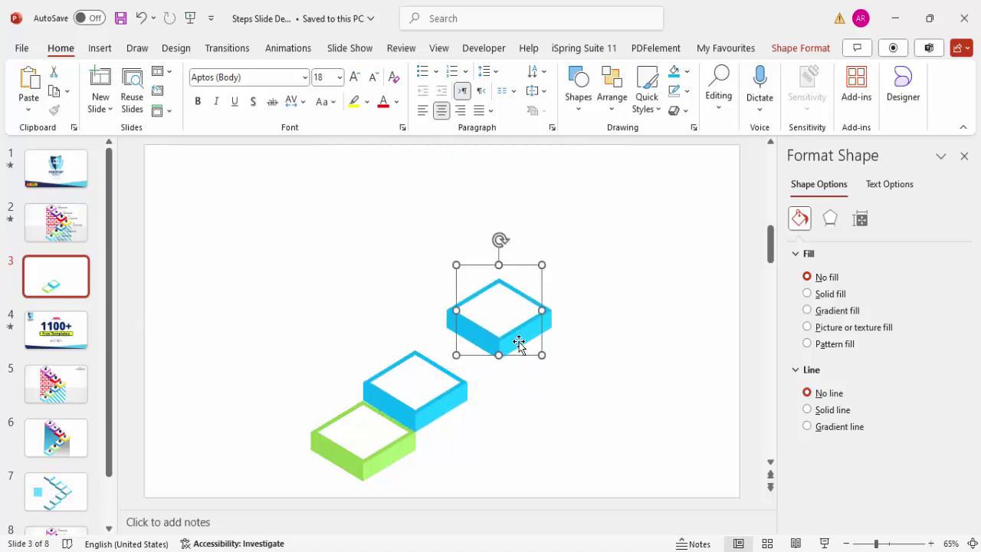
left_click(686, 72)
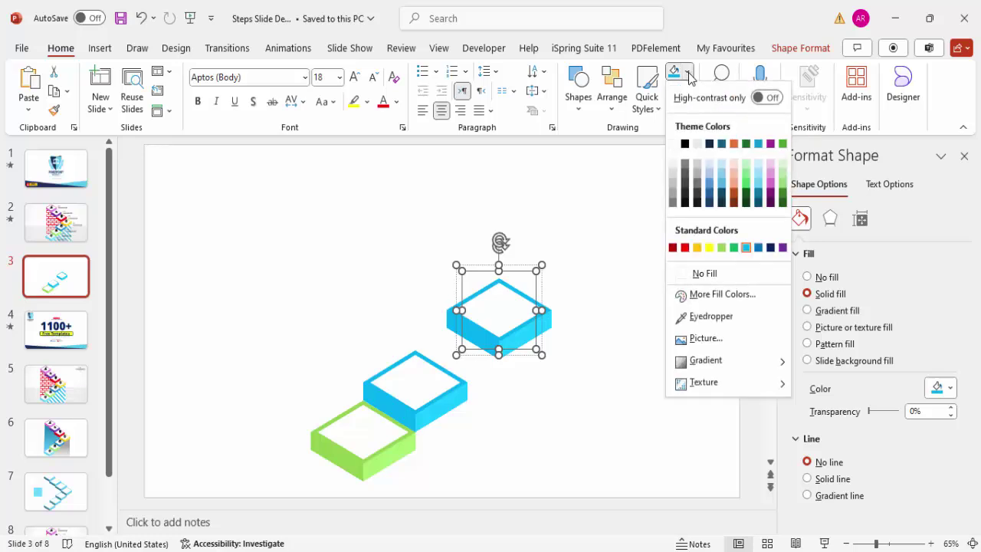
left_click(697, 247)
left_click_drag(508, 332, 483, 352)
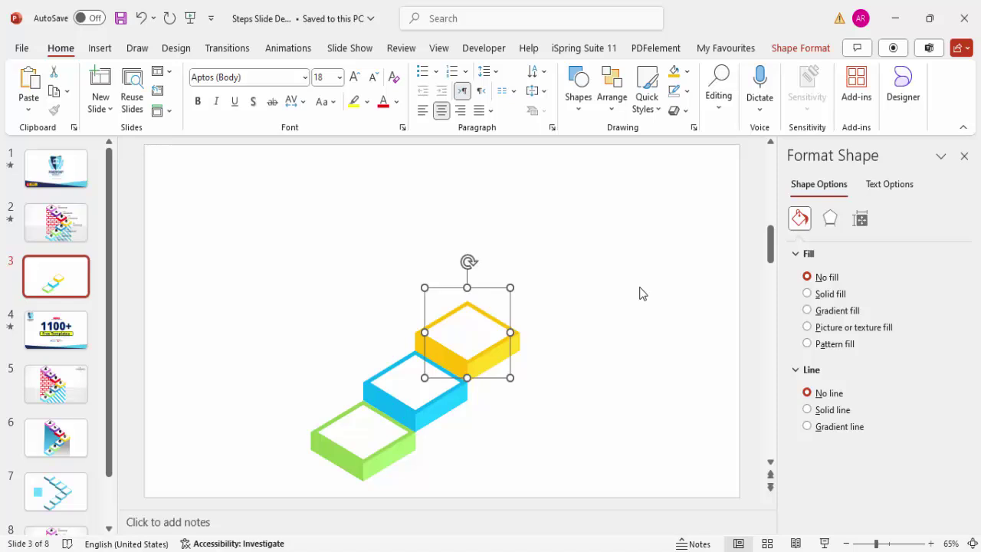
Step: Duplicate the orange block, fill the copy's base with standard purple and align it against the orange block's upper-right edge
left_click_drag(511, 355, 559, 316)
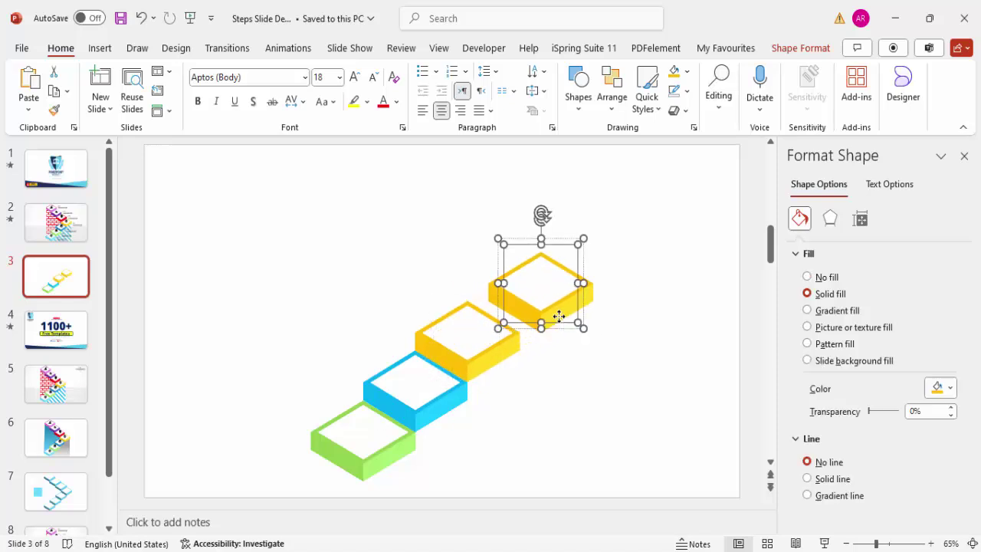
left_click(687, 72)
left_click(782, 248)
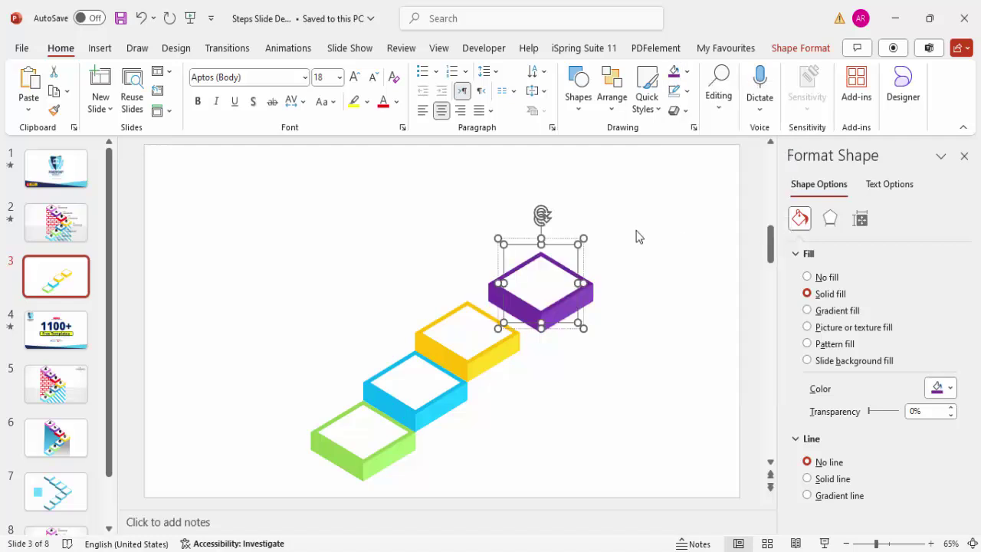
left_click(637, 235)
left_click_drag(564, 314, 543, 307)
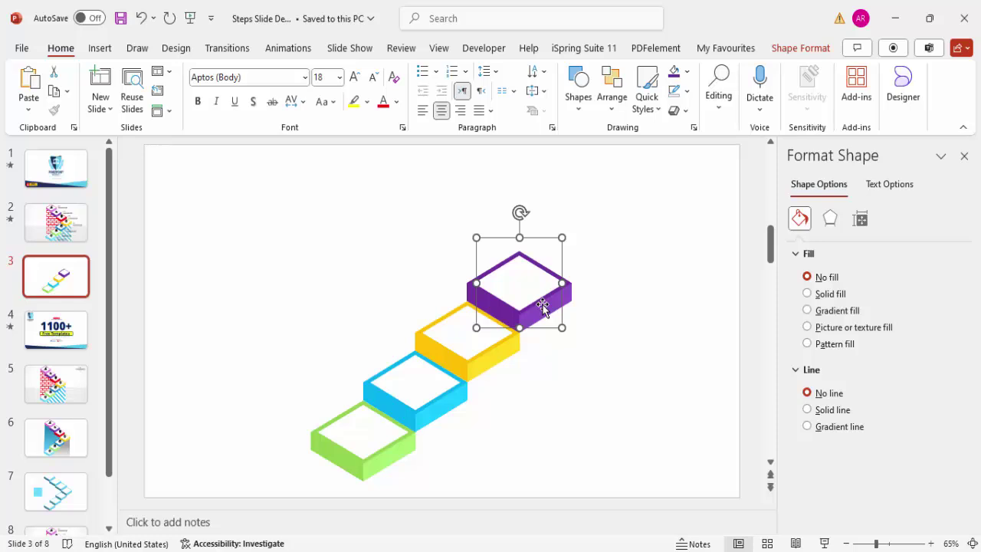
Step: Duplicate the purple block, fill the copy's base with standard red and align it against the purple block's upper-left edge
left_click_drag(558, 317, 495, 263, "ctrl")
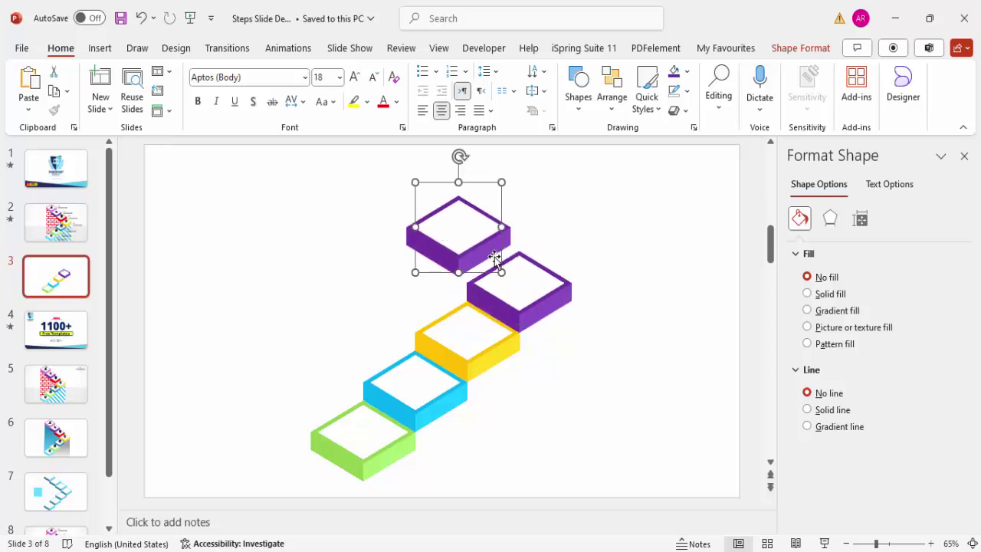
left_click(687, 71)
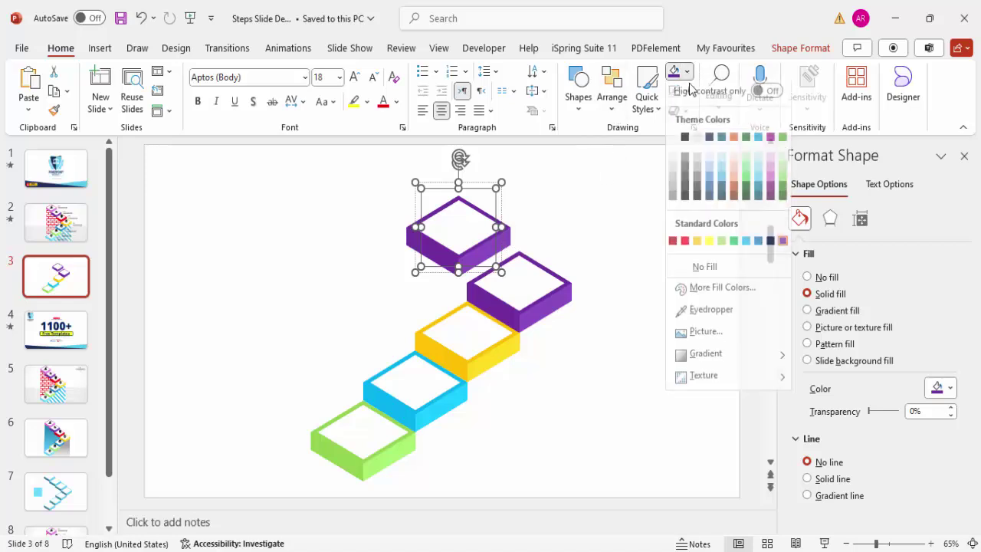
left_click(685, 248)
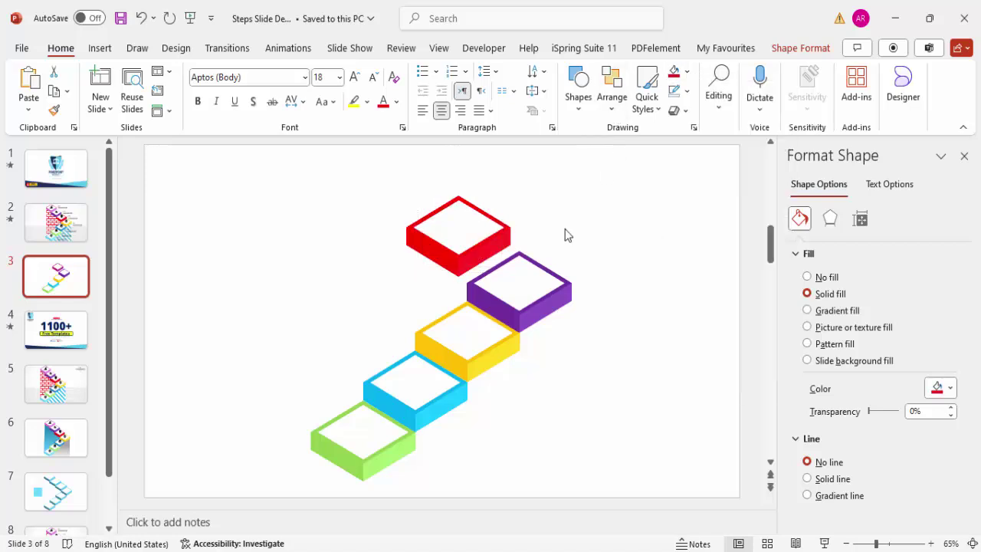
left_click(565, 235)
left_click(505, 249)
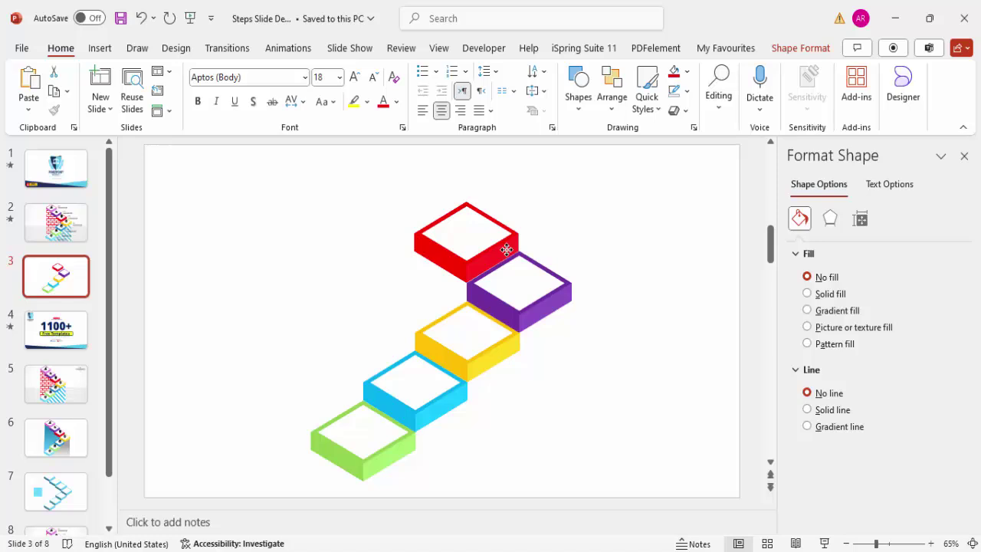
left_click(507, 249)
Step: Bring the red block to the front of the stacking order
left_click(798, 46)
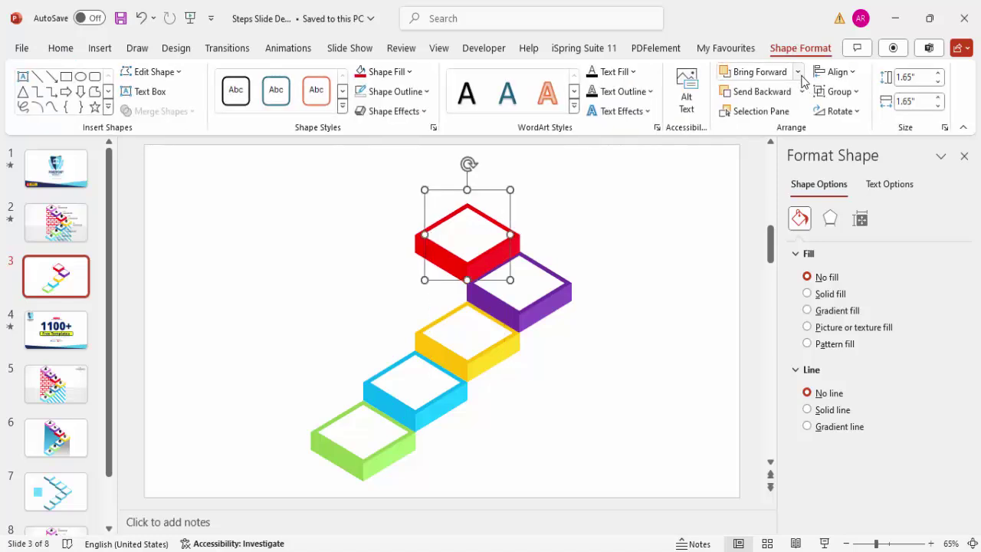
left_click(800, 74)
left_click(788, 112)
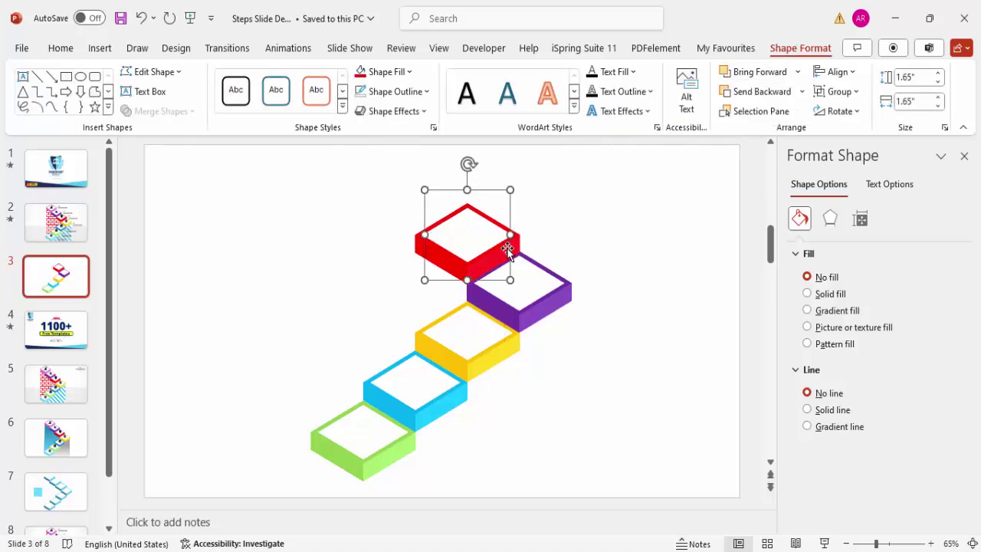
Step: Place a duplicate of the red block to the left of the original
left_click_drag(507, 249, 391, 245)
key("ctrl+d")
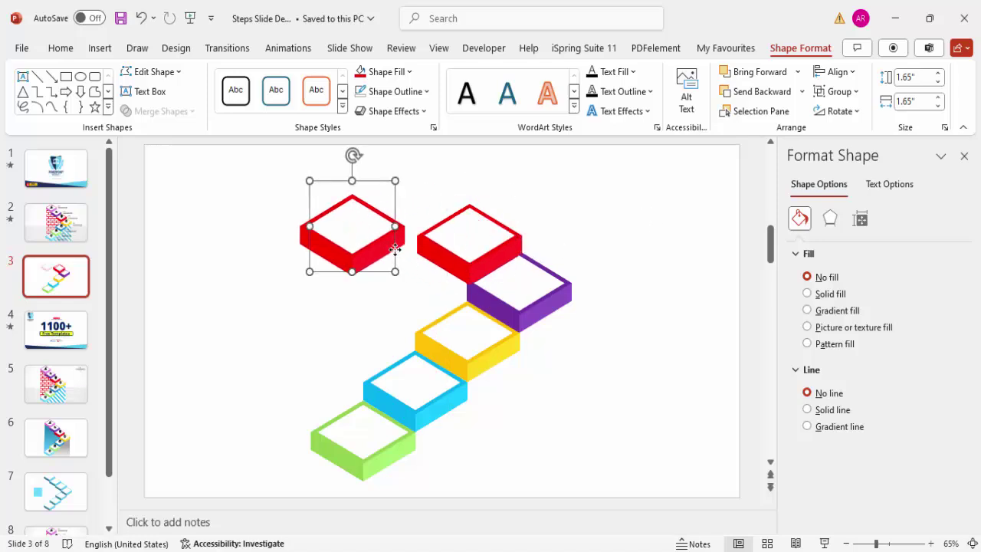
left_click(778, 71)
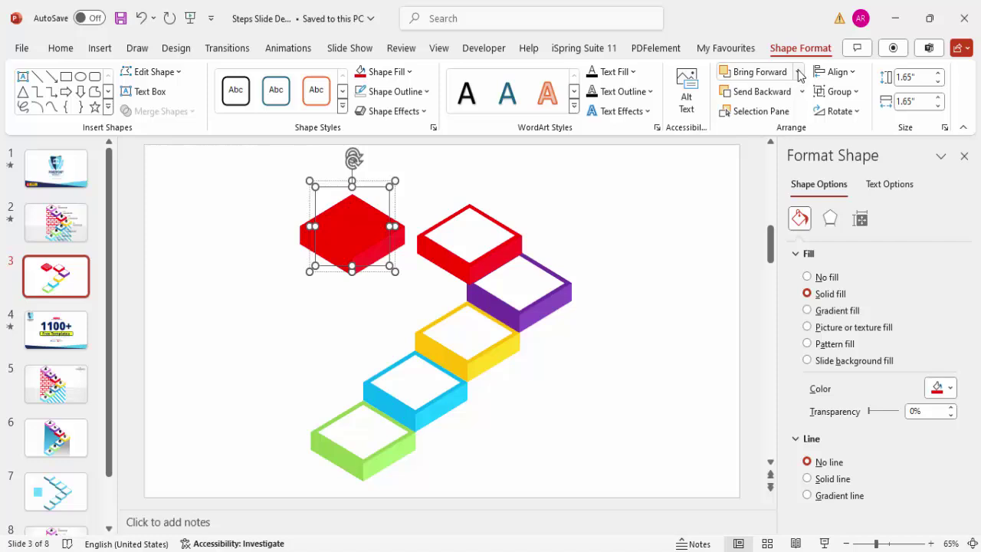
left_click(797, 71)
left_click(635, 158)
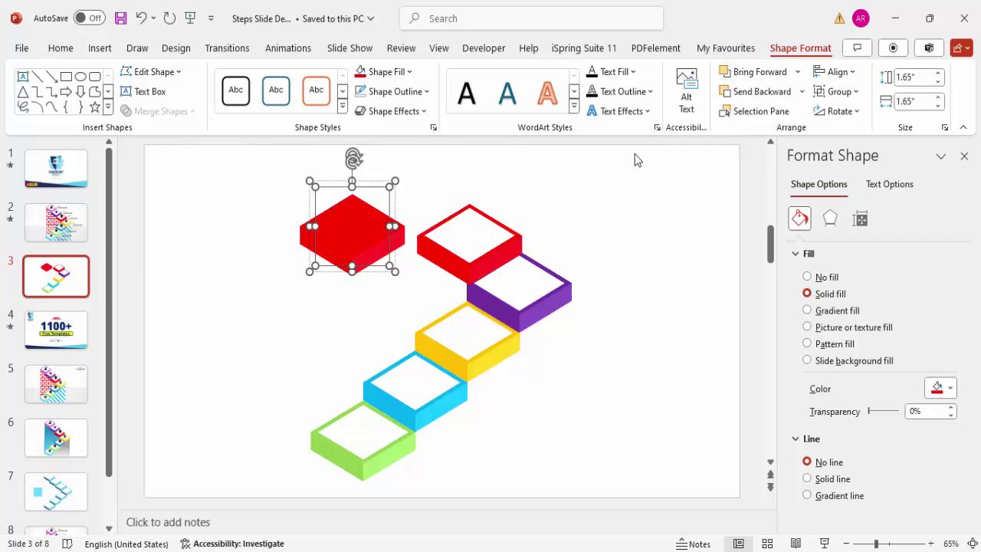
left_click(622, 187)
key("ctrl+z")
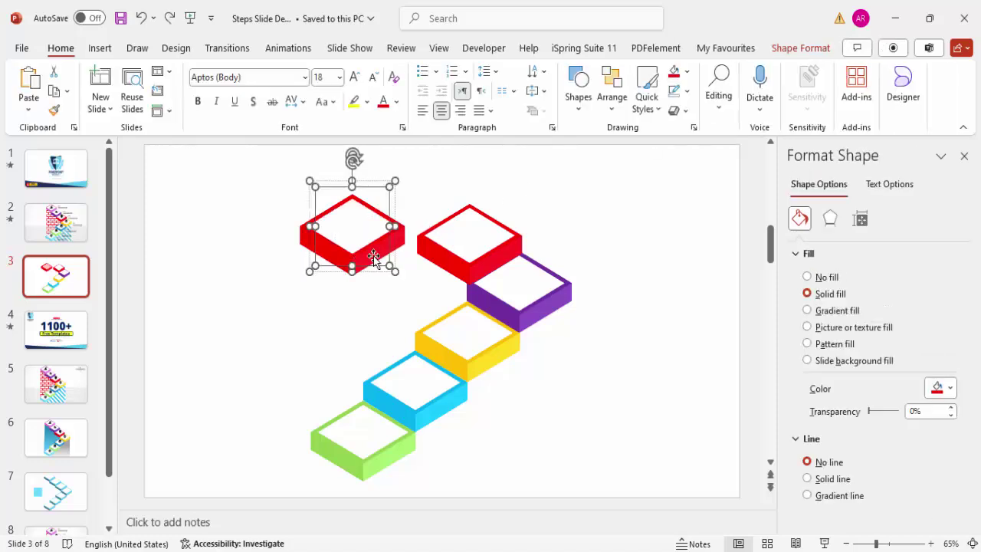
Step: Fill the duplicated red block's base with standard dark blue and align it against the red block's upper-left edge
left_click(801, 48)
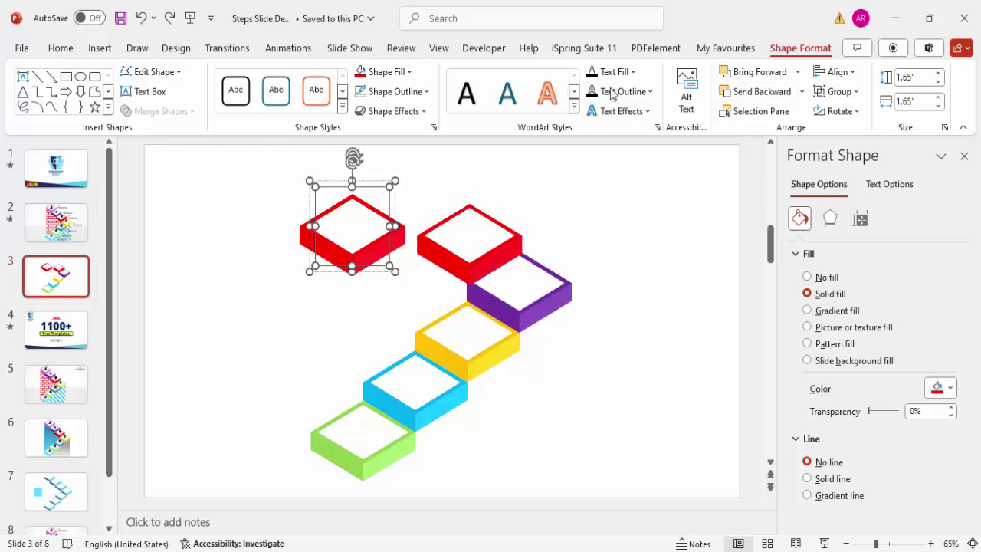
left_click(374, 71)
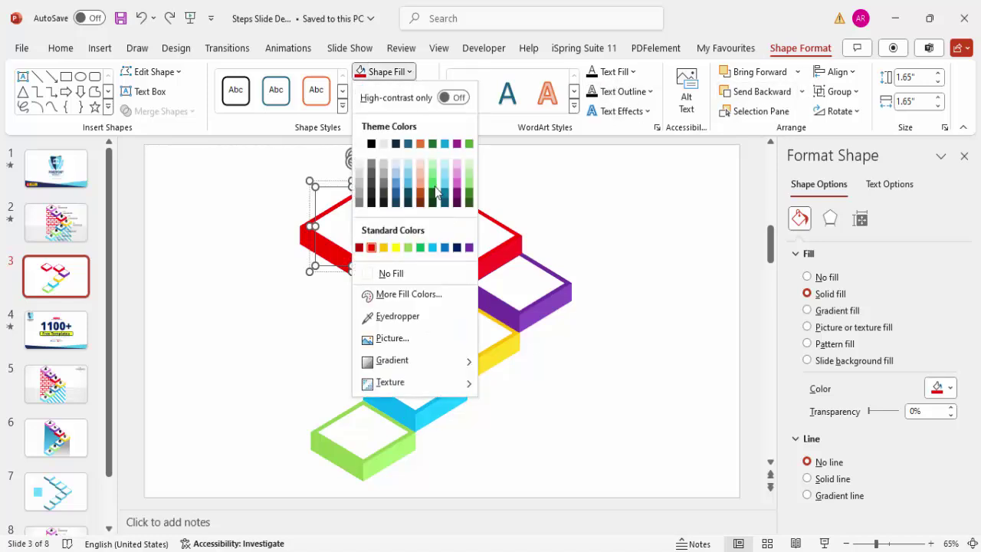
left_click(456, 247)
left_click(536, 223)
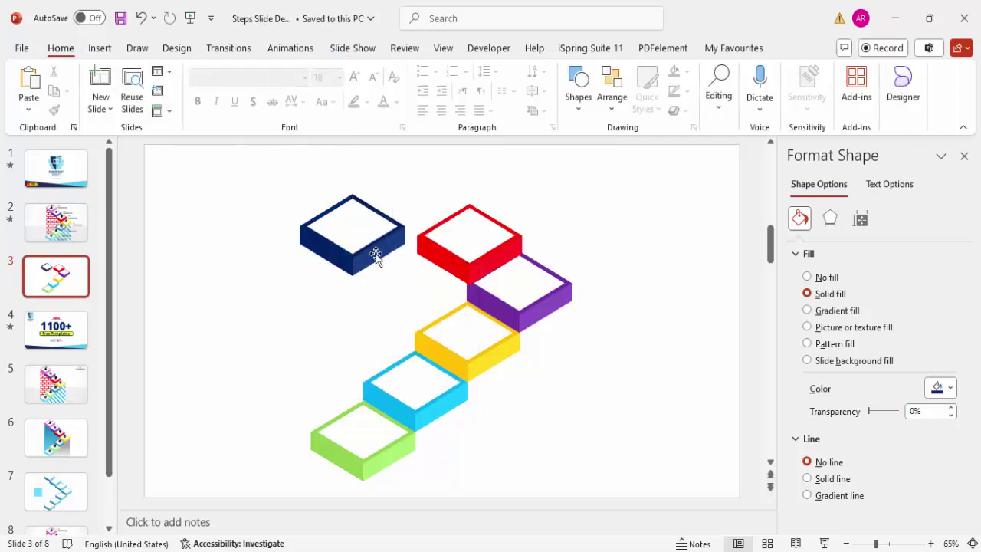
left_click_drag(376, 254, 368, 235)
Step: Duplicate the dark blue block, fill the copy's base with light pink-purple and align it against the dark blue block's upper-left edge
key("ctrl+d")
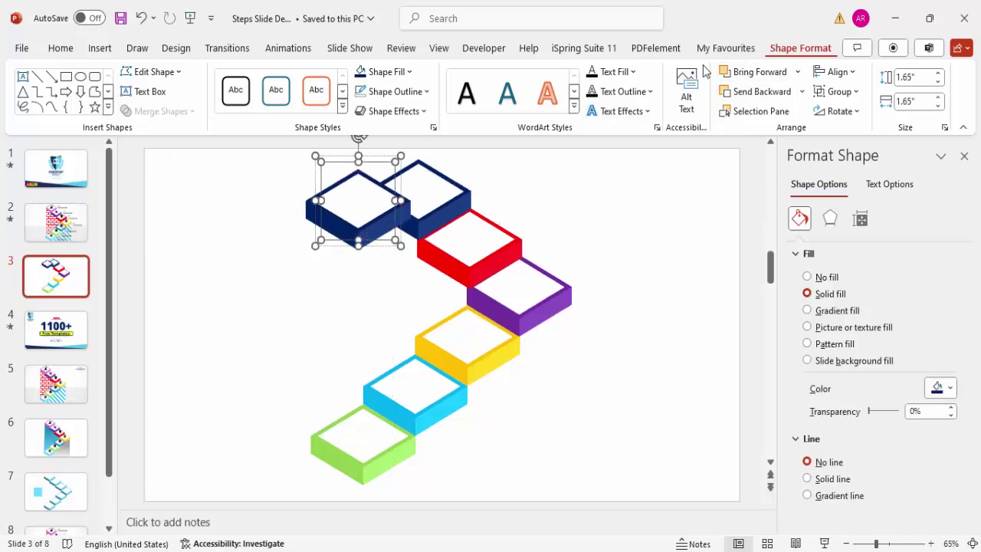
left_click(409, 73)
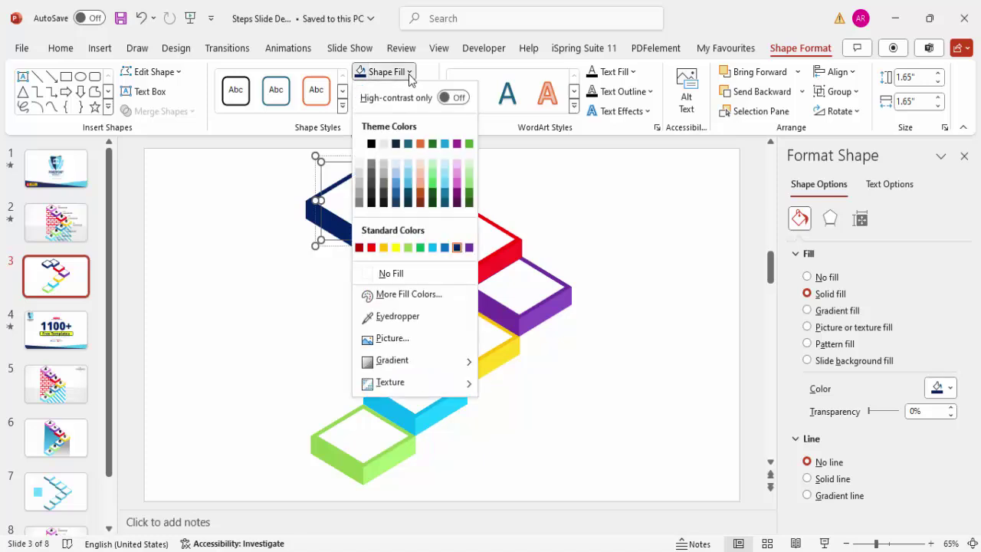
left_click(458, 191)
left_click(572, 199)
left_click(392, 227)
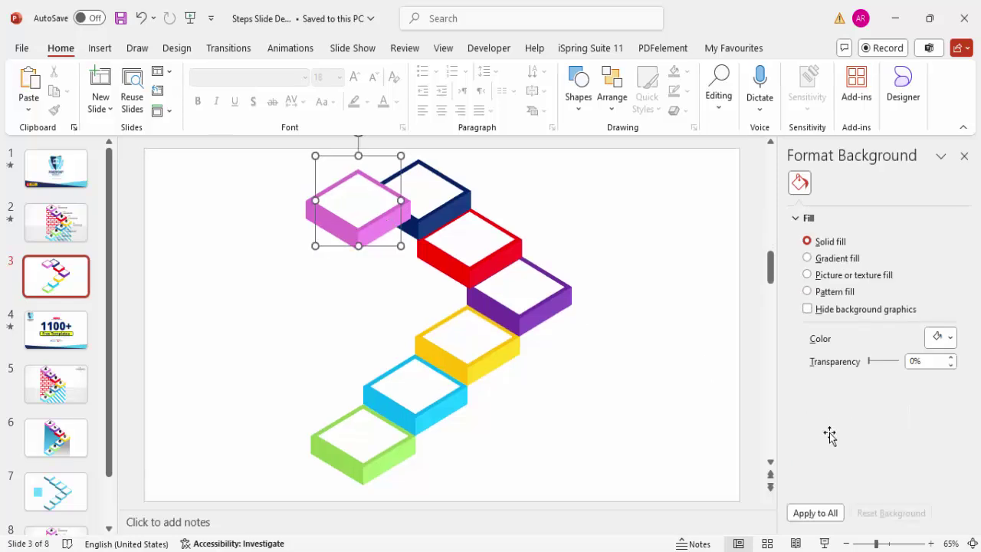
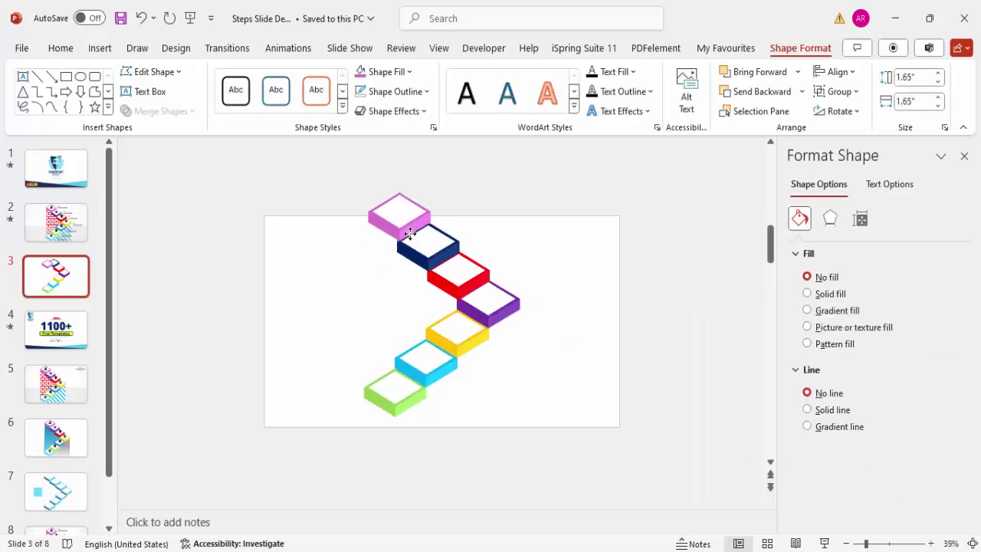
left_click(519, 246)
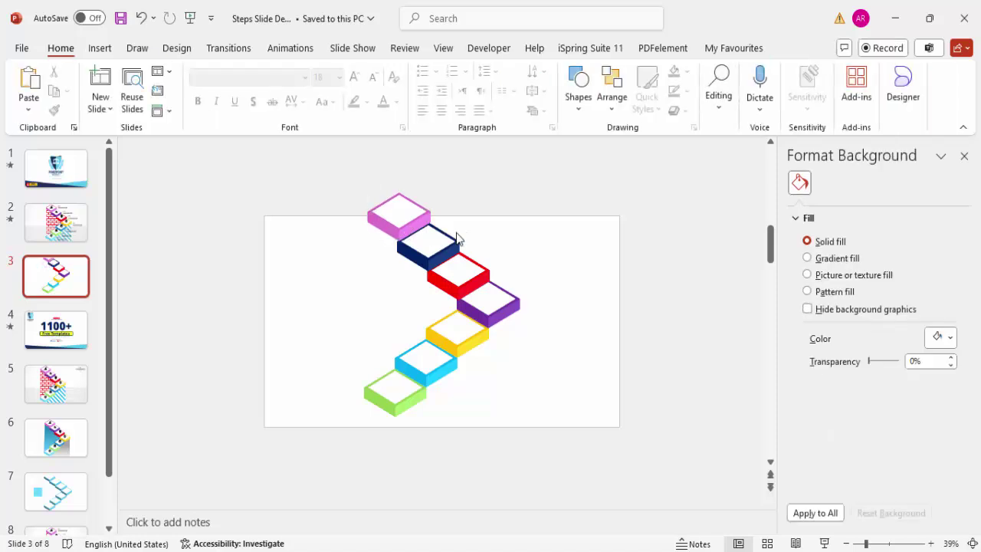
Step: Group all seven blocks, then shrink and reposition the staircase so it fits within the slide's height
scroll(427, 204, "up", 3)
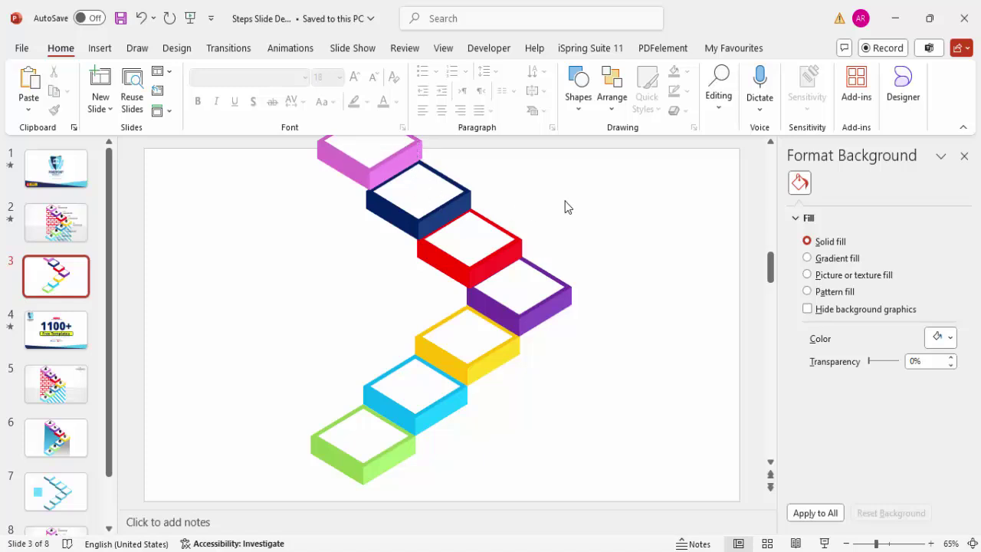
key("ctrl+a")
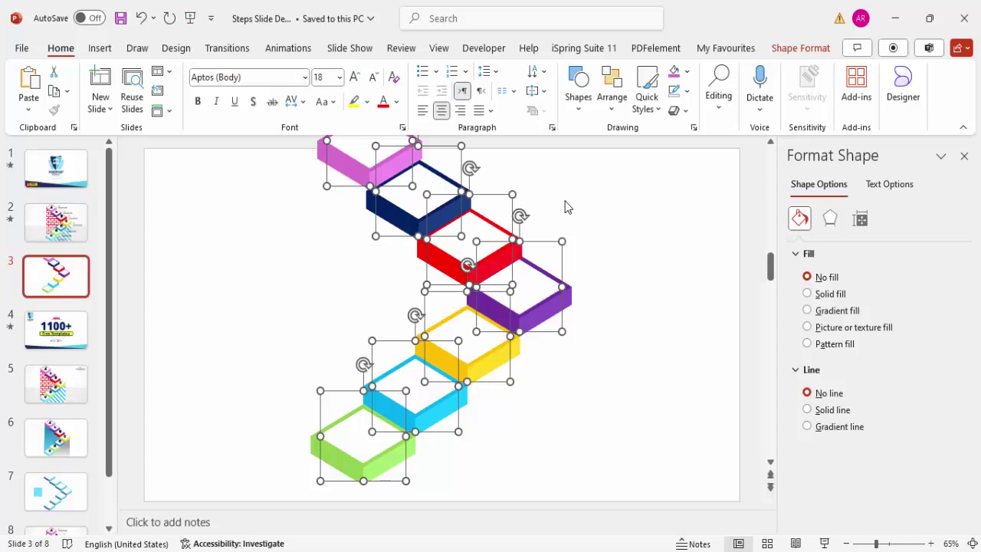
key("ctrl+g")
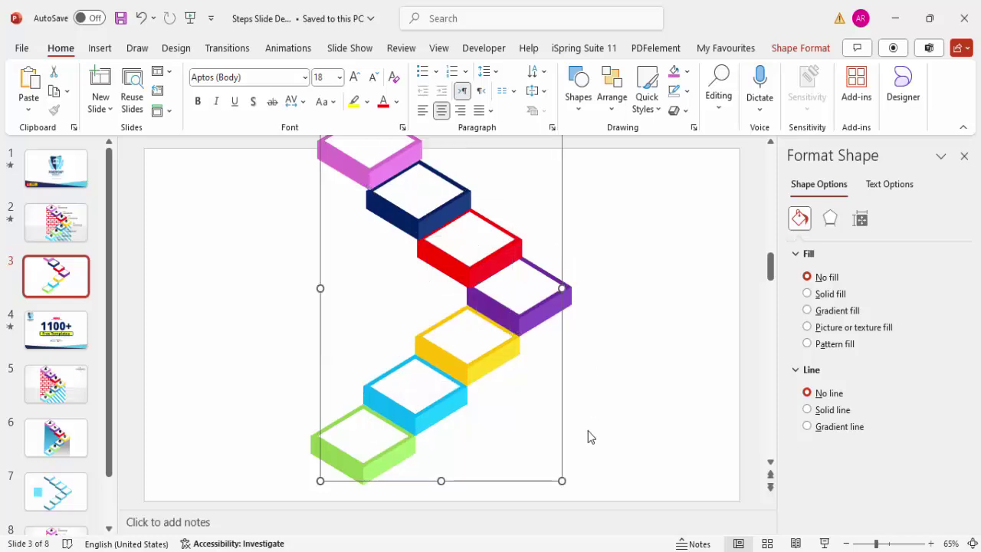
left_click_drag(563, 480, 541, 447)
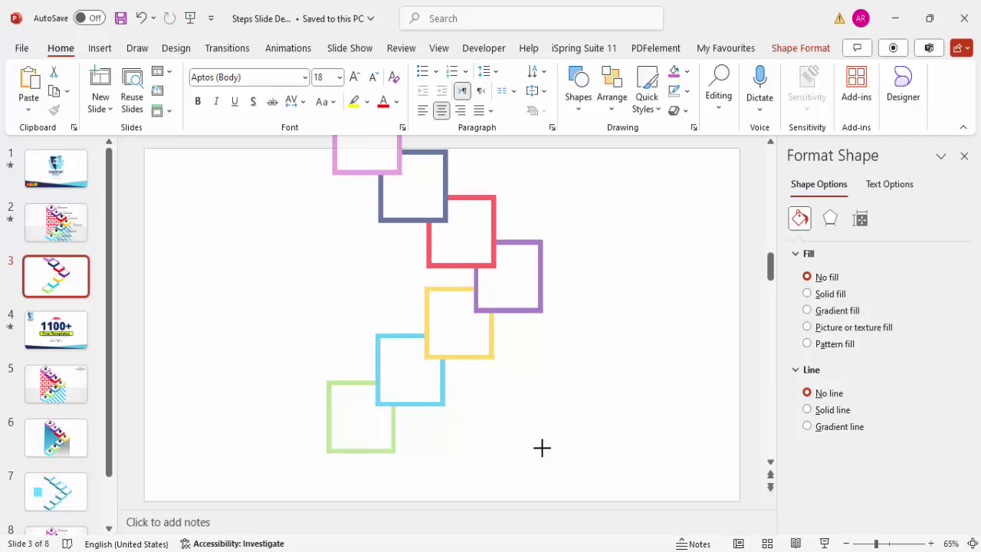
left_click_drag(509, 278, 511, 318)
mouse_move(556, 496)
left_mouse_down()
mouse_move(539, 470)
mouse_move(546, 479)
left_mouse_up()
left_click_drag(517, 320, 518, 326)
Step: Ungroup the resized staircase into its seven separate blocks
right_click(517, 326)
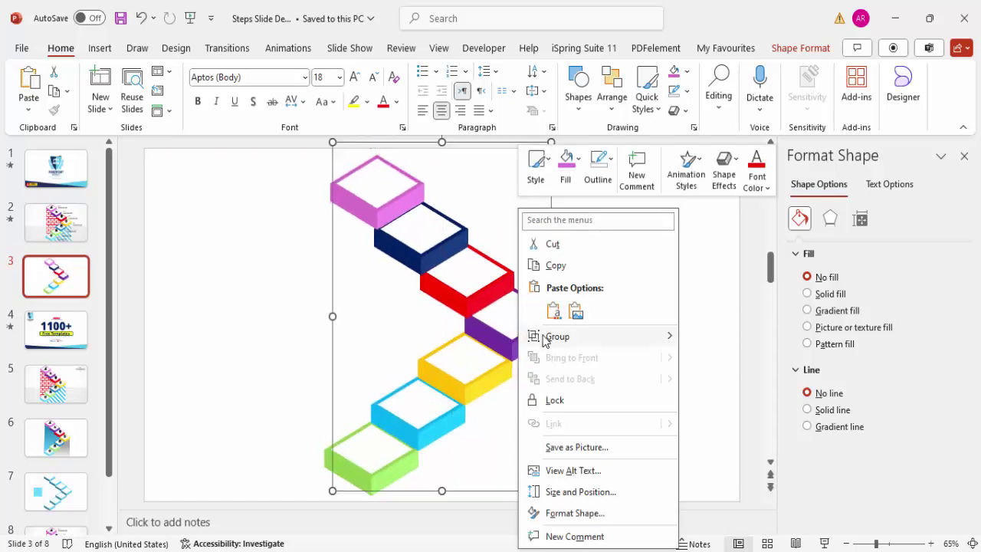
mouse_move(588, 340)
left_click(721, 382)
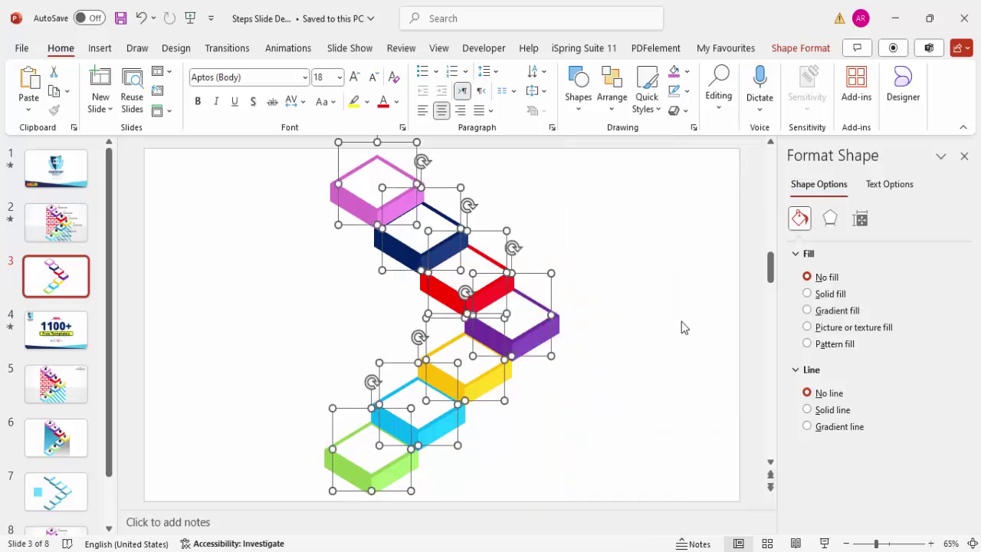
left_click(671, 242)
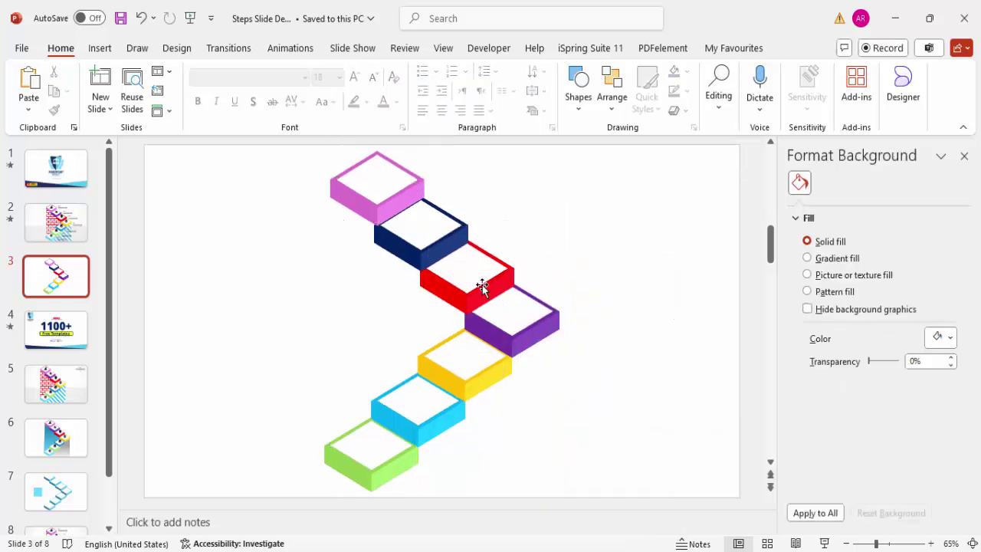
Step: Browse the stock icons and choose the outlined camera-aperture icon and the solid apple icon
left_click(102, 49)
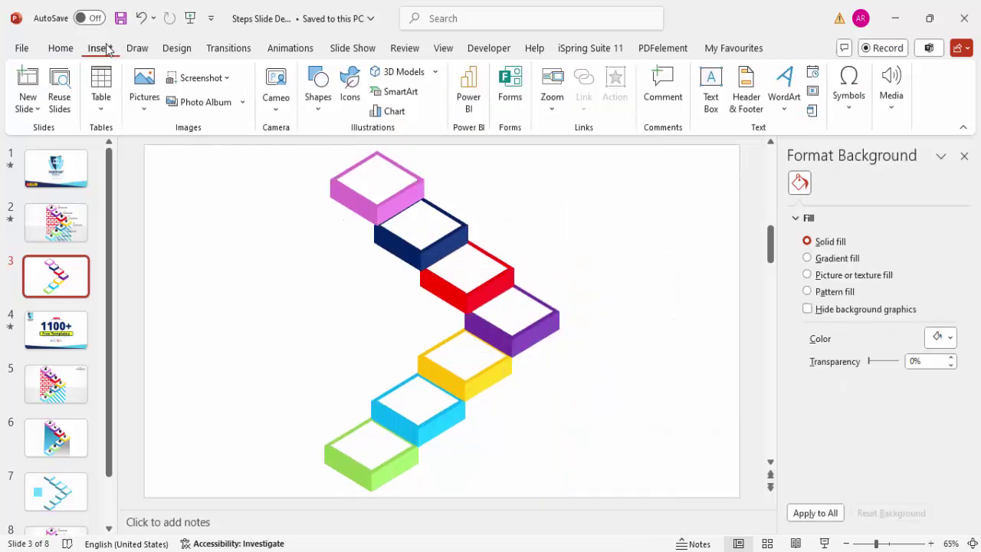
left_click(350, 88)
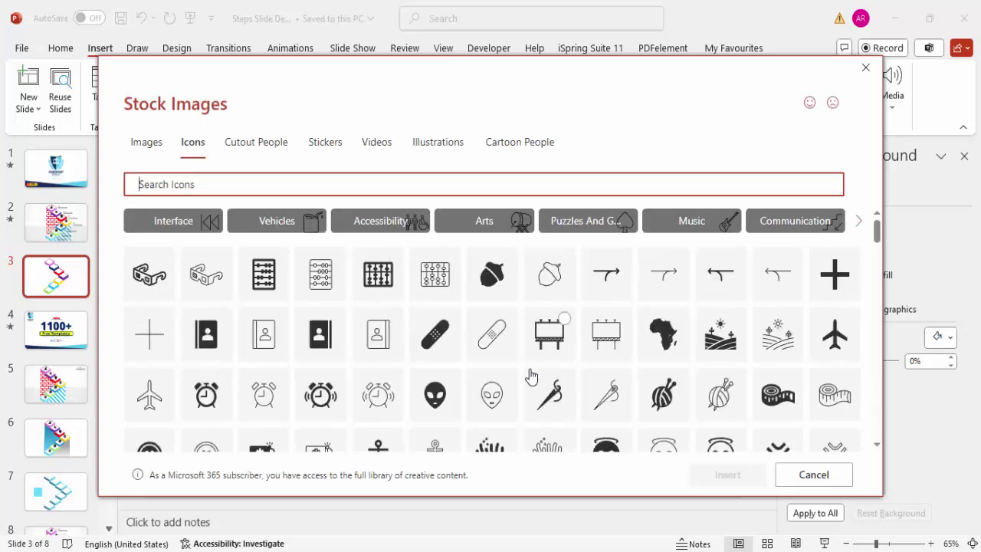
scroll(367, 357, "down", 3)
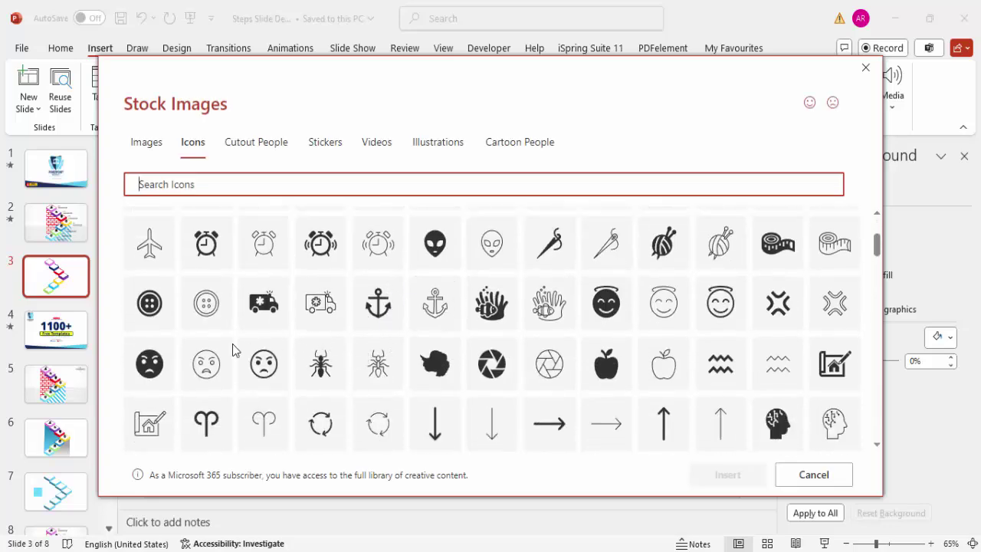
left_click(548, 374)
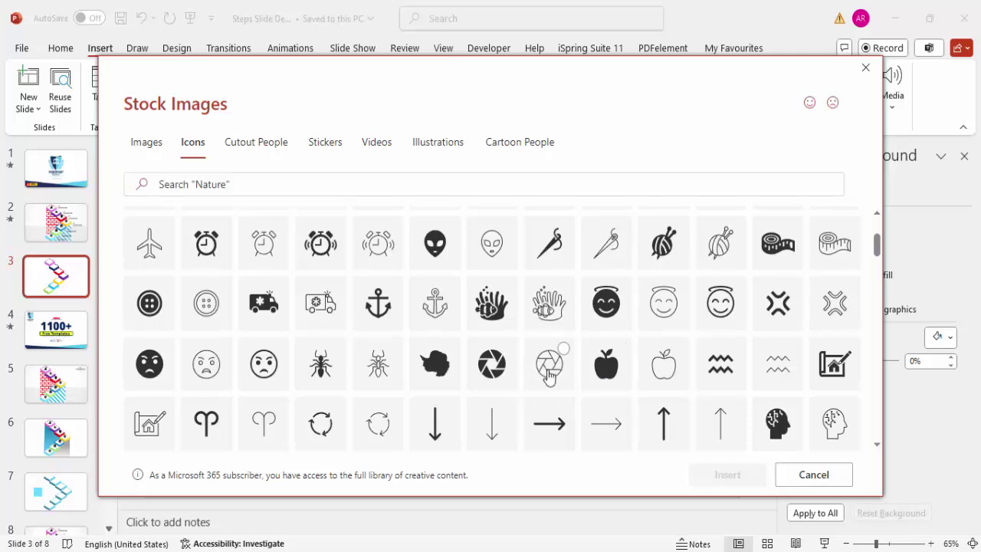
left_click(548, 374)
left_click(606, 366)
Step: Add the solid pagoda, bar chart and columned bank building icons to the stock icon selection
scroll(471, 363, "down", 3)
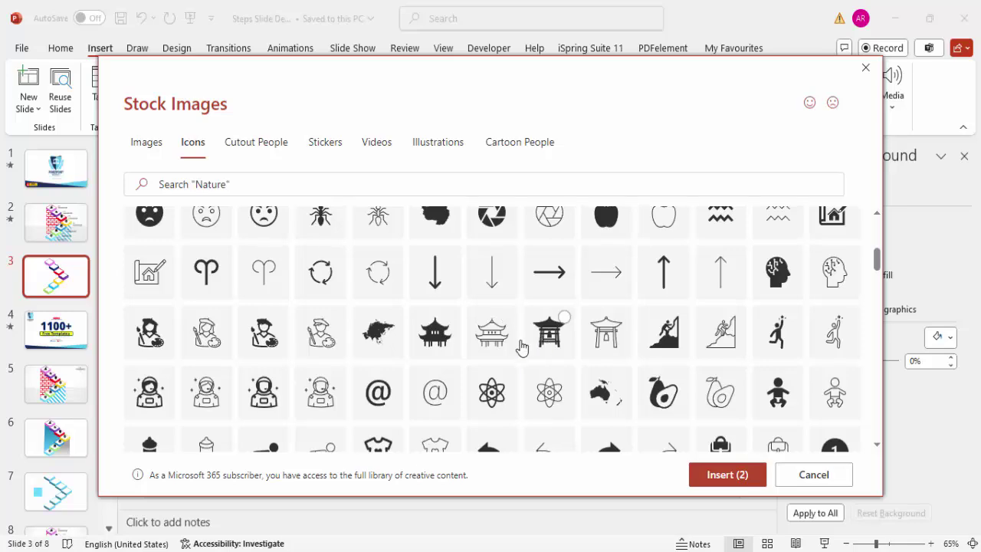
left_click(435, 333)
scroll(437, 351, "down", 10)
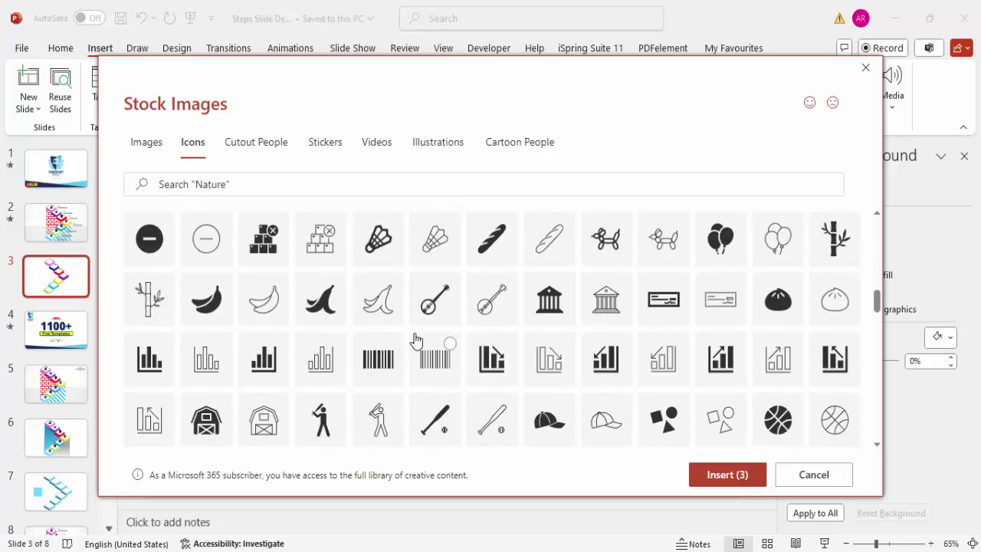
left_click(157, 360)
left_click(549, 303)
Step: Add the cyclist and the solid bookshelf icons to the selection and insert all seven chosen icons
scroll(587, 327, "down", 5)
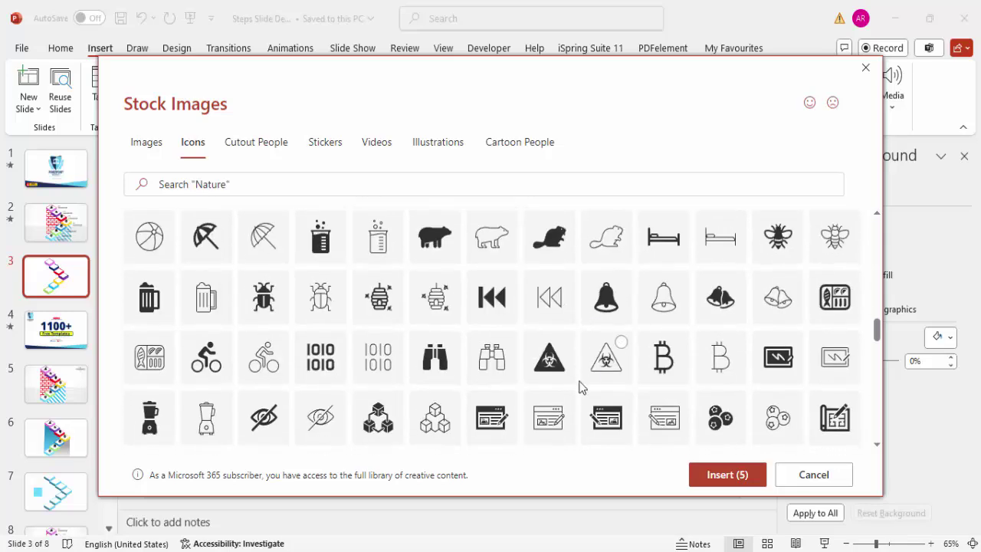
scroll(453, 383, "down", 3)
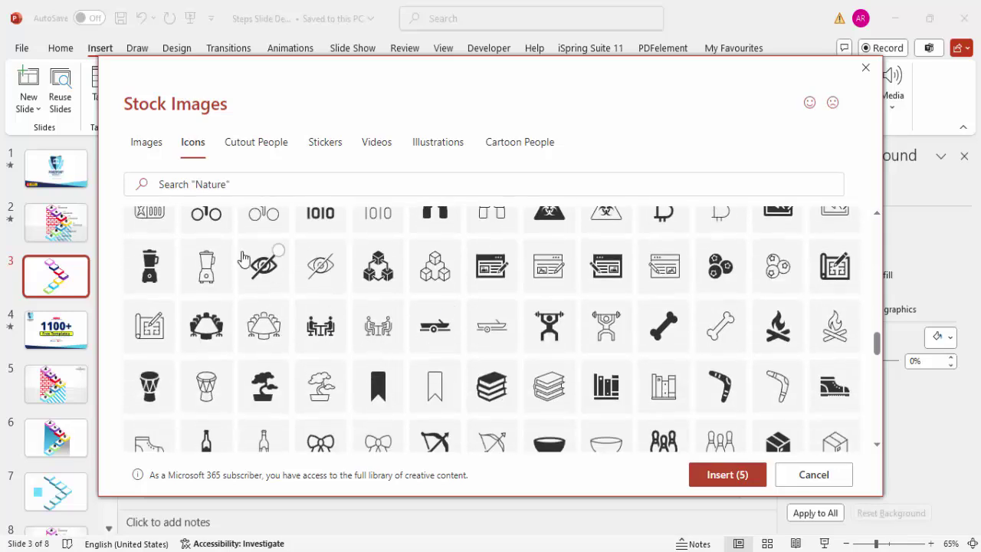
scroll(230, 265, "up", 1)
left_click(213, 276)
scroll(674, 376, "down", 3)
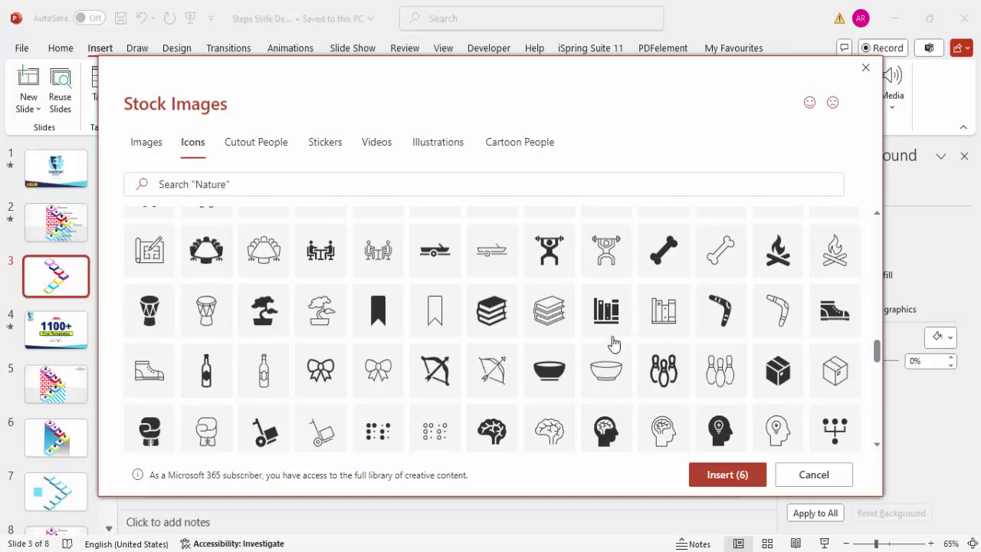
left_click(604, 313)
left_click(725, 474)
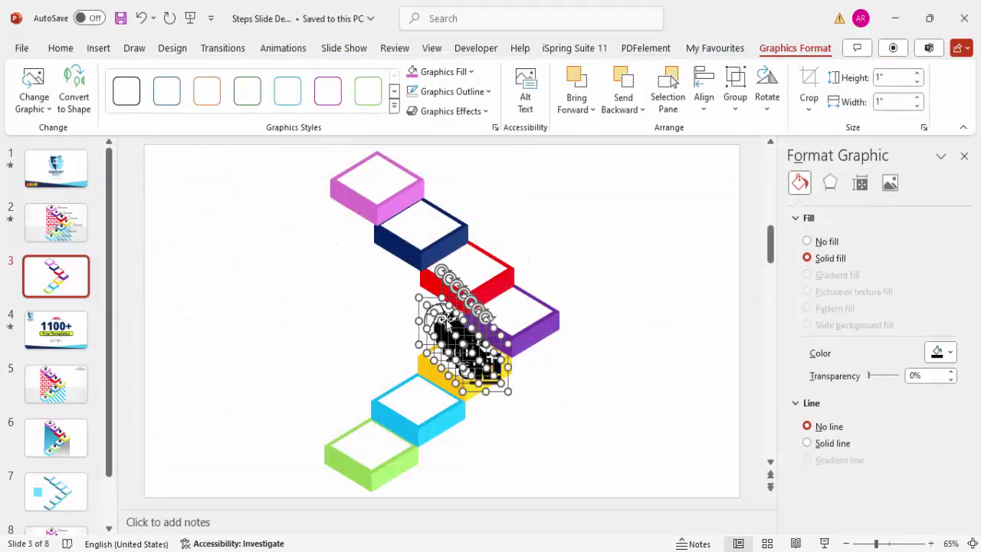
Step: Move the inserted icons onto the empty area beside the red and purple blocks and set their height to 0.6"
left_click_drag(443, 328, 628, 268)
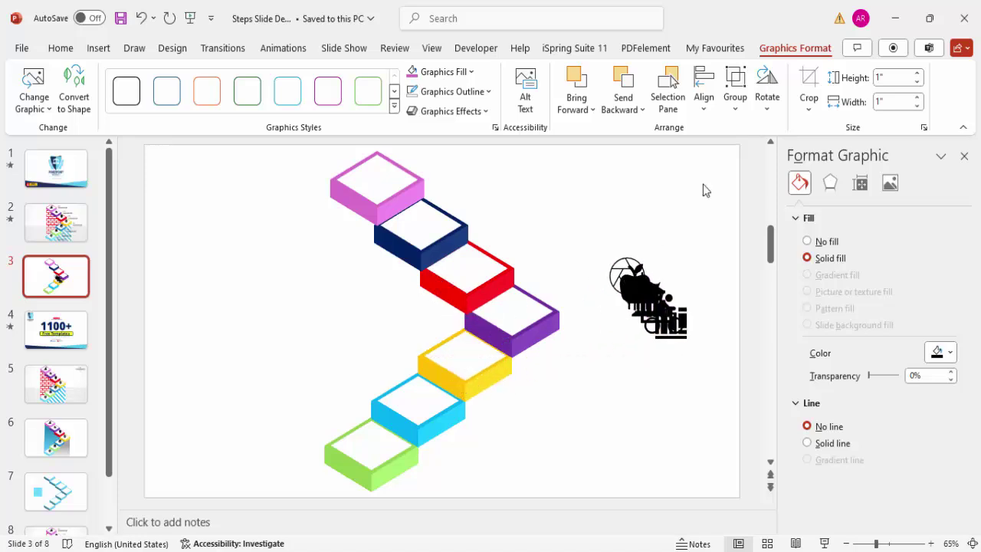
left_click(896, 80)
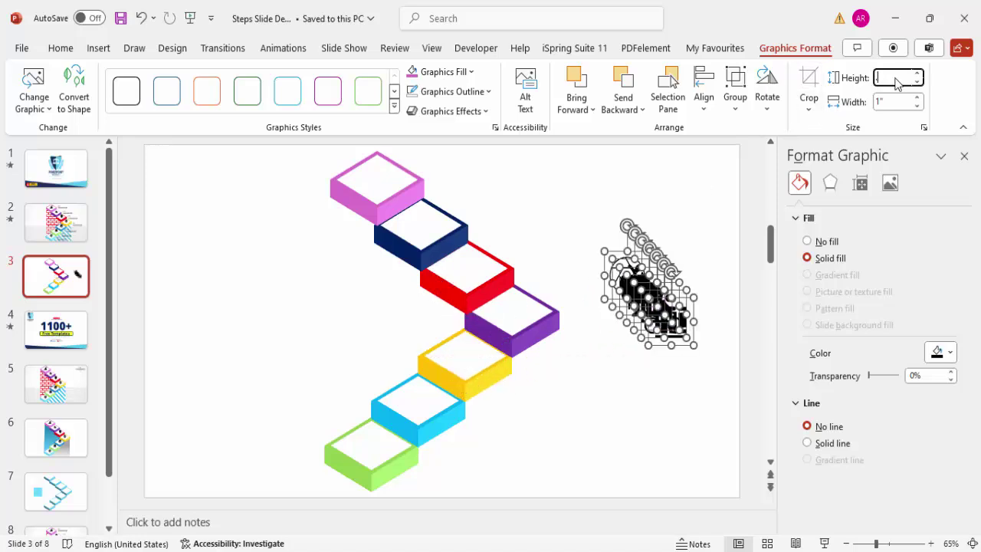
key("Return")
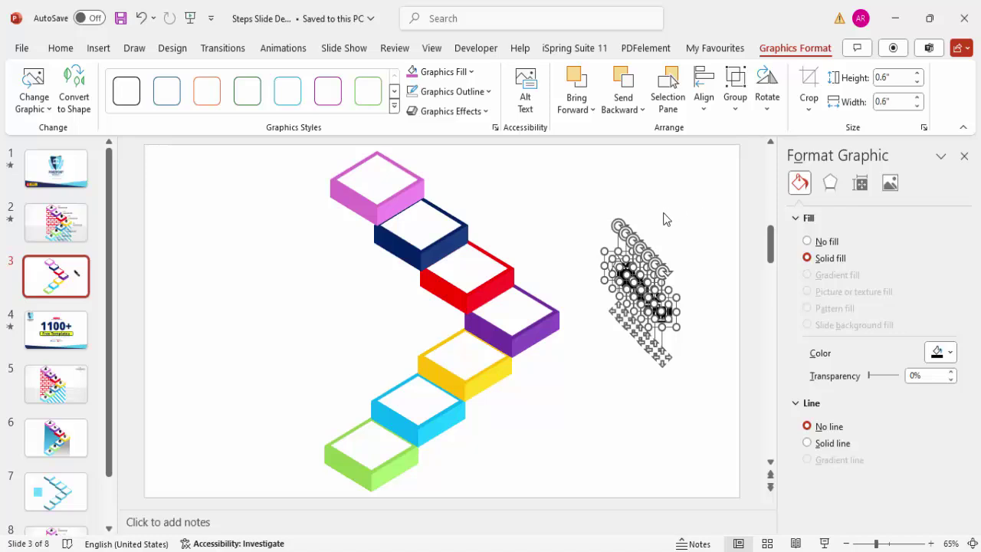
Step: Place one icon on each block's white top, from the bookshelf on green up to the aperture on pink
left_click(667, 326)
left_click_drag(651, 300, 387, 440)
left_click_drag(661, 314, 418, 397)
left_click(643, 301)
left_click_drag(642, 303, 468, 265)
left_click_drag(582, 260, 424, 220)
left_click_drag(620, 266, 381, 177)
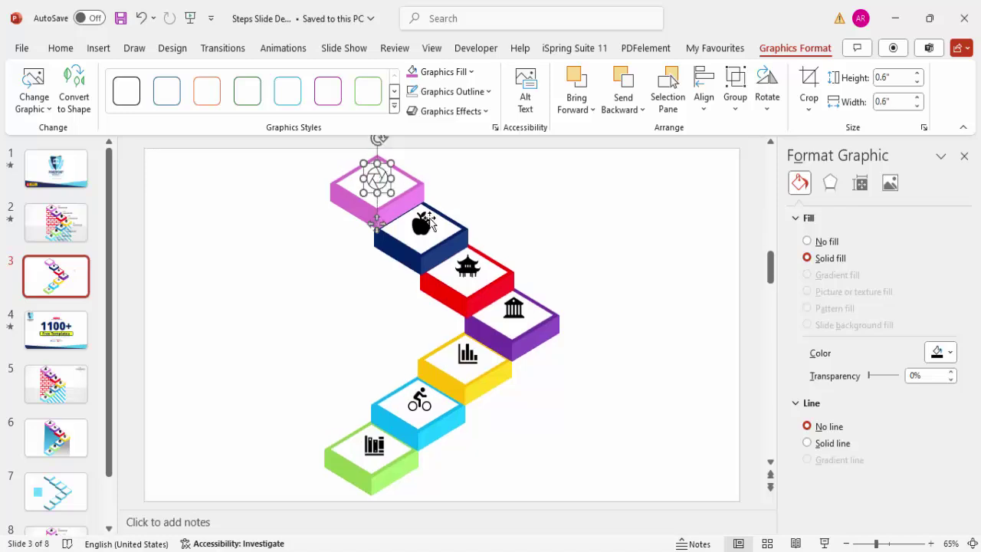
Step: Apply the Perspective: Upper Left shadow preset to all seven icons without including the green block
left_click(421, 222, "shift")
left_click(467, 265, "shift")
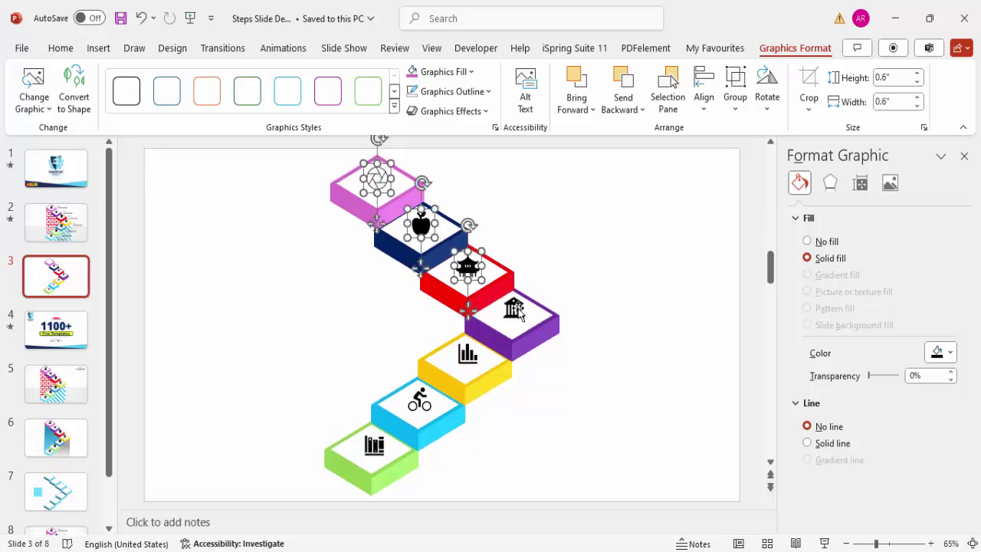
left_click(513, 307, "shift")
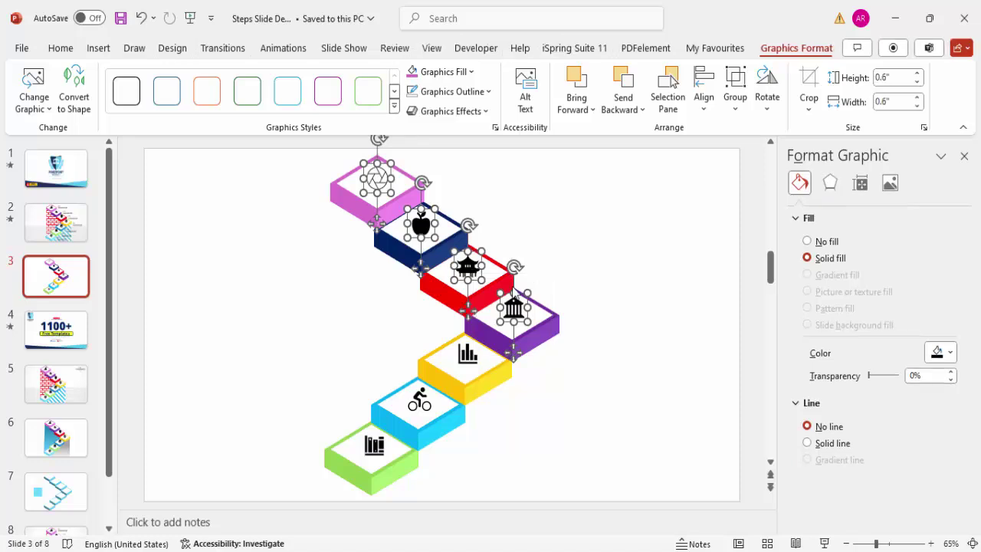
left_click(467, 352, "shift")
left_click(420, 399, "shift")
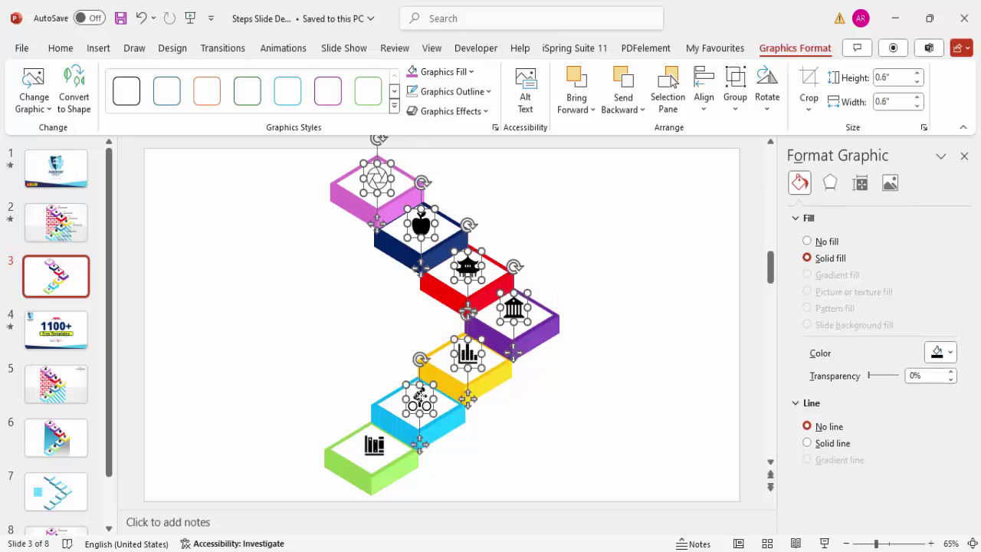
left_click(374, 444, "shift")
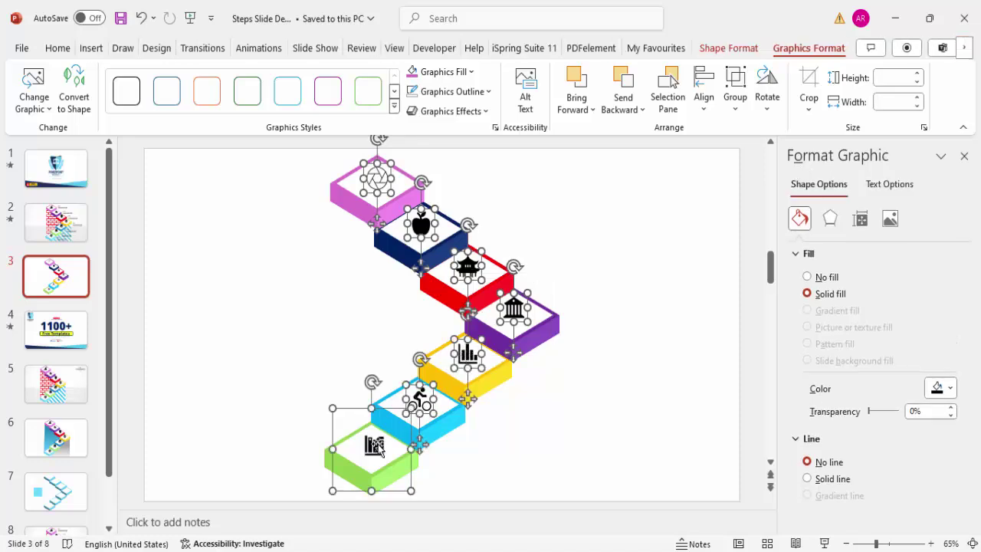
left_click(344, 414, "shift")
left_click(833, 185)
left_click(848, 221)
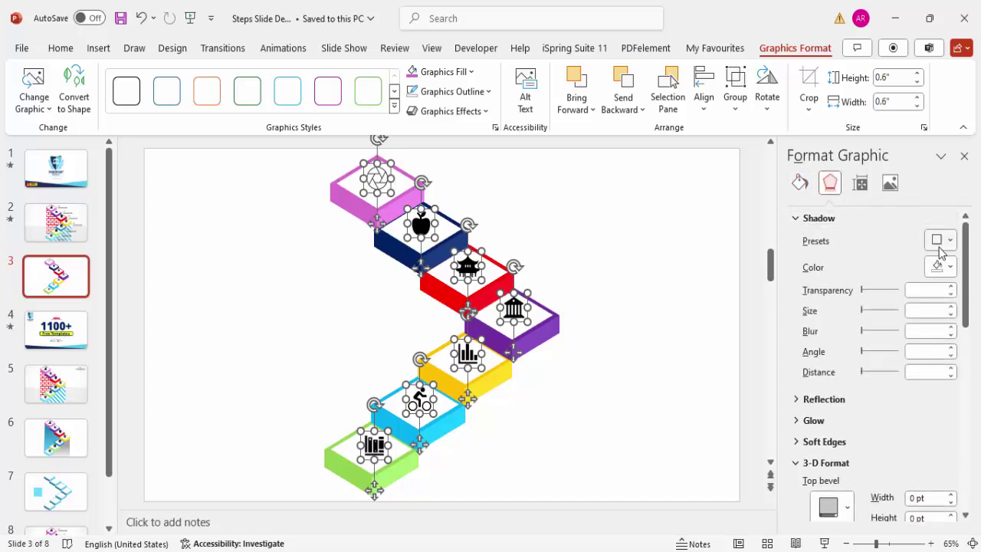
left_click(940, 241)
scroll(944, 428, "down", 2)
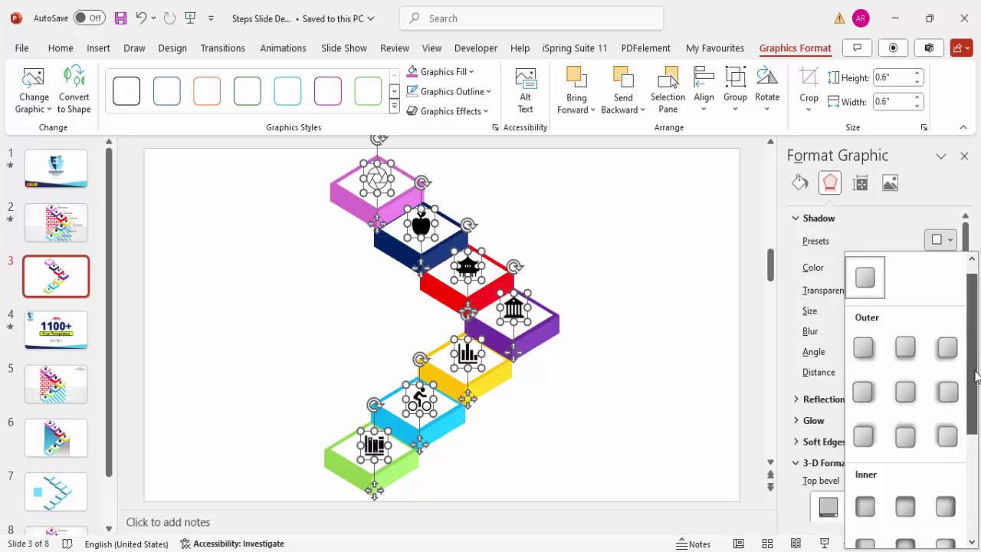
scroll(963, 438, "down", 3)
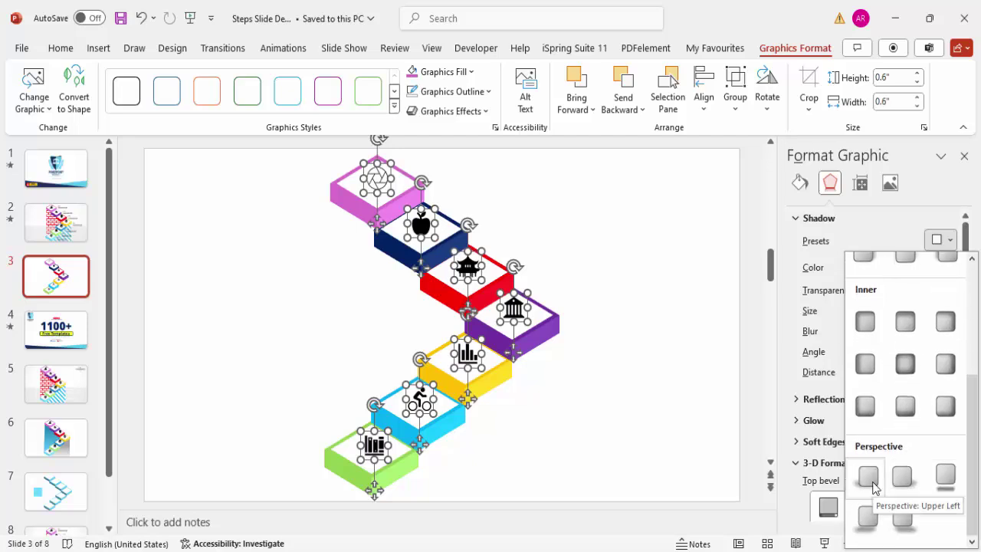
left_click(870, 479)
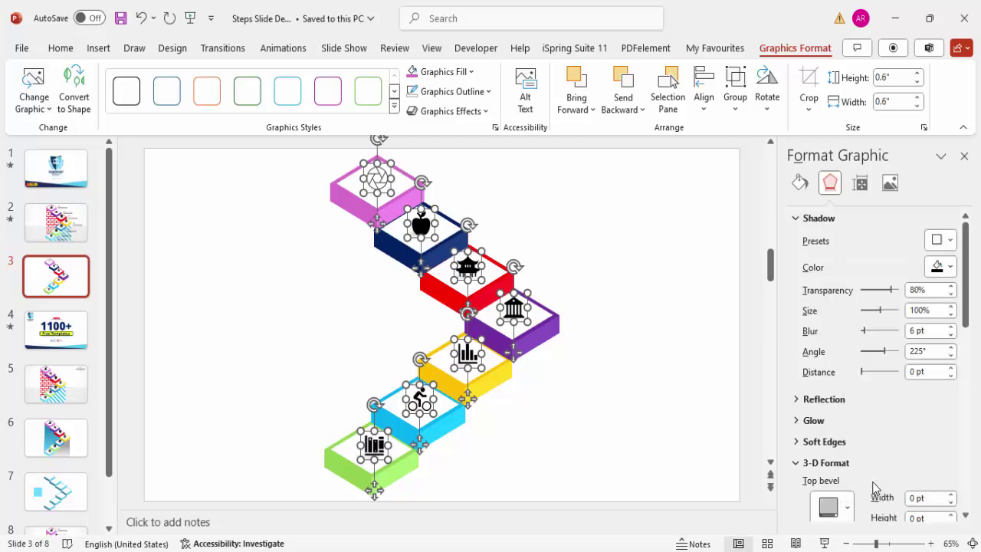
Step: Set the icons' shadow distance to 9 pt and lower the shadow transparency to make it darker
left_click(950, 368)
left_click(951, 369)
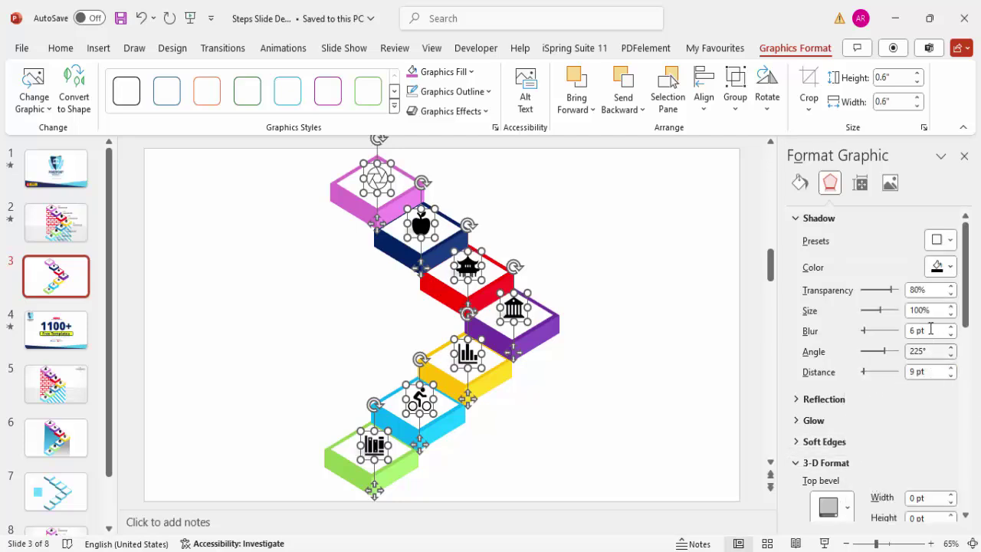
left_click(950, 293)
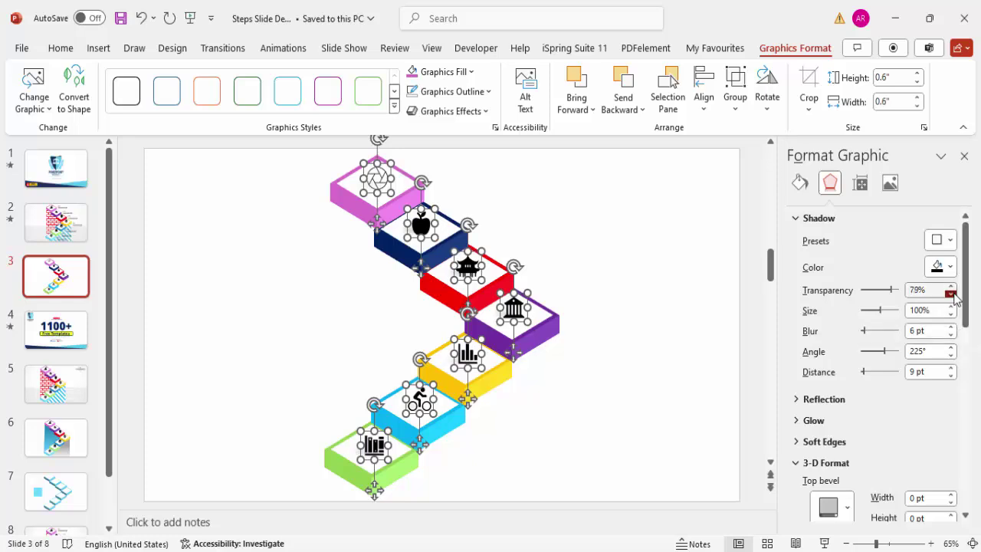
left_click(951, 294)
left_click(581, 354)
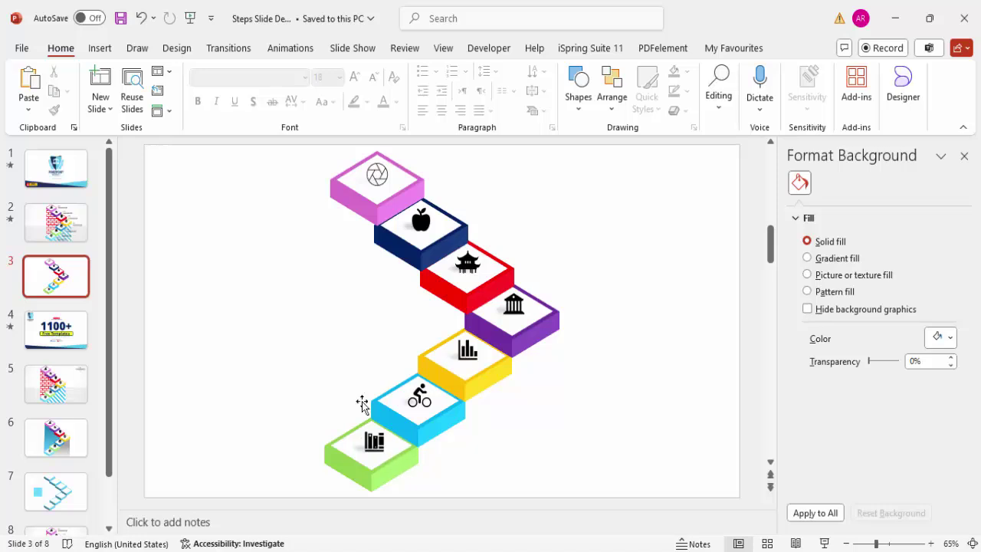
Step: Add a text box reading "TITLE" beside the light blue block, in bold at 16 pt
left_click(100, 47)
left_click(712, 86)
left_click_drag(541, 391, 649, 392)
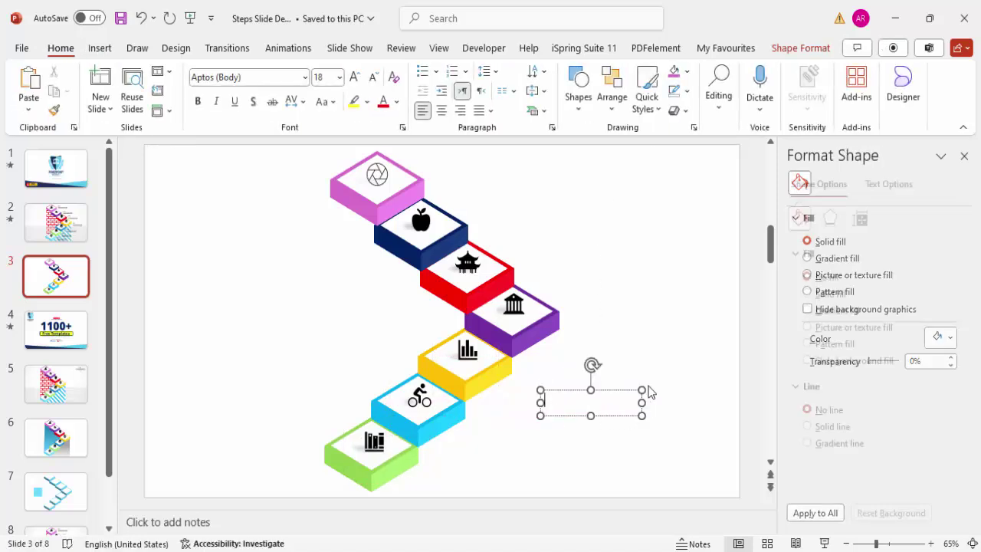
key("Escape")
left_click(198, 101)
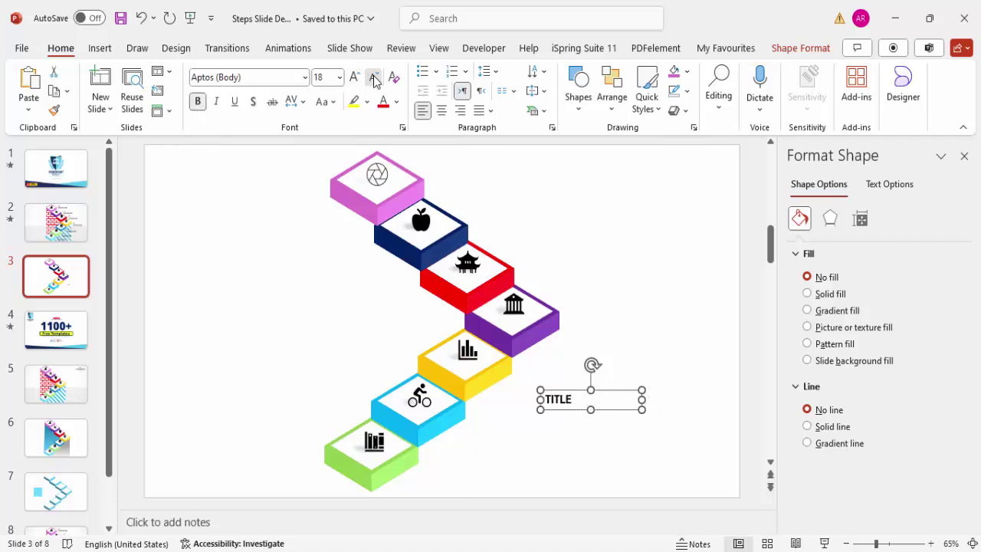
left_click(373, 76)
left_click(609, 254)
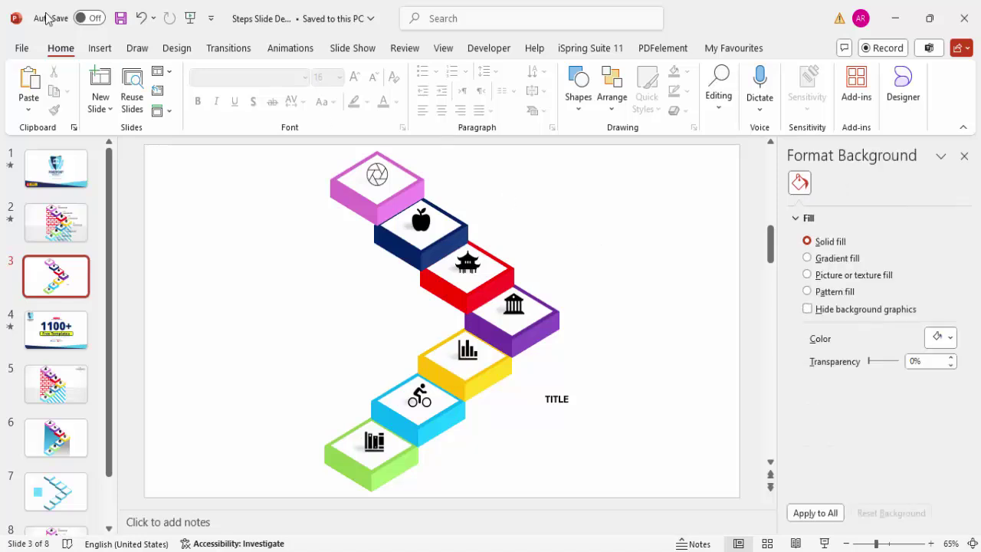
Step: Draw a second text box below TITLE and fill it with placeholder text using =lorem(1)
left_click(100, 48)
left_click(711, 89)
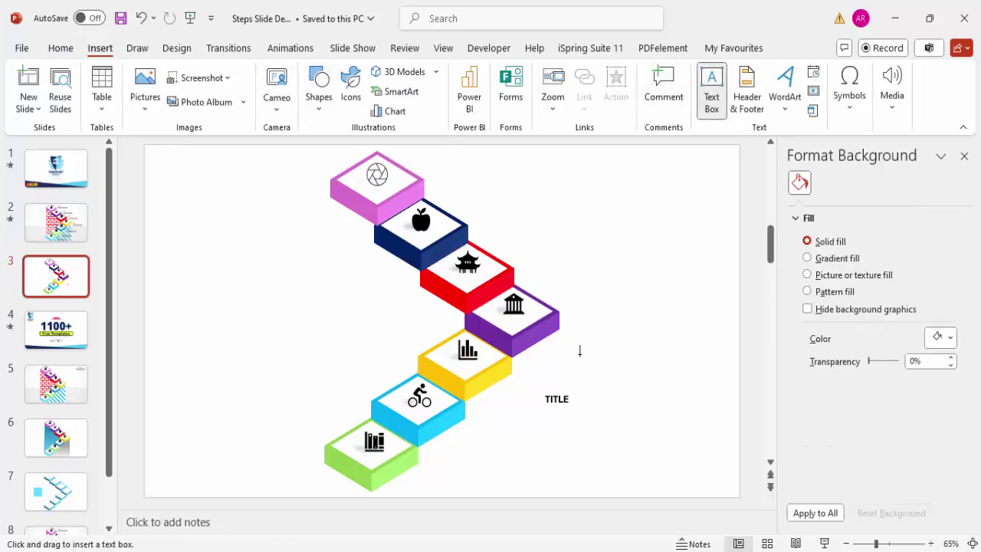
left_click_drag(546, 415, 679, 449)
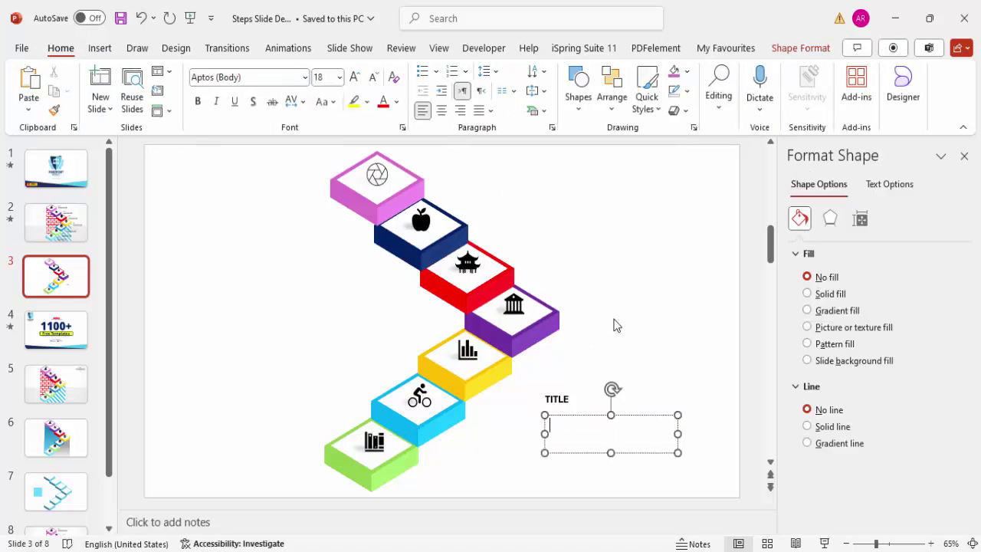
type("=lorem(1)")
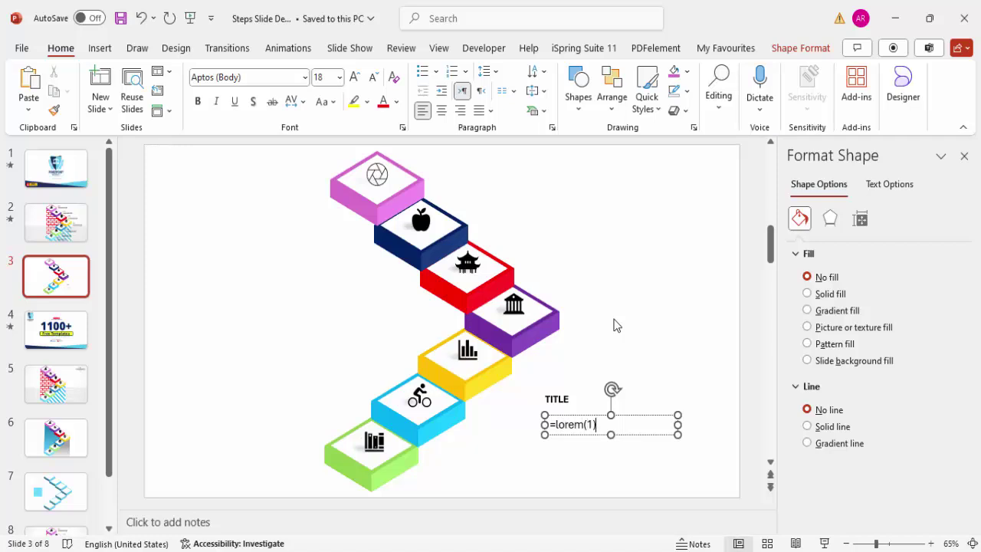
key("Return")
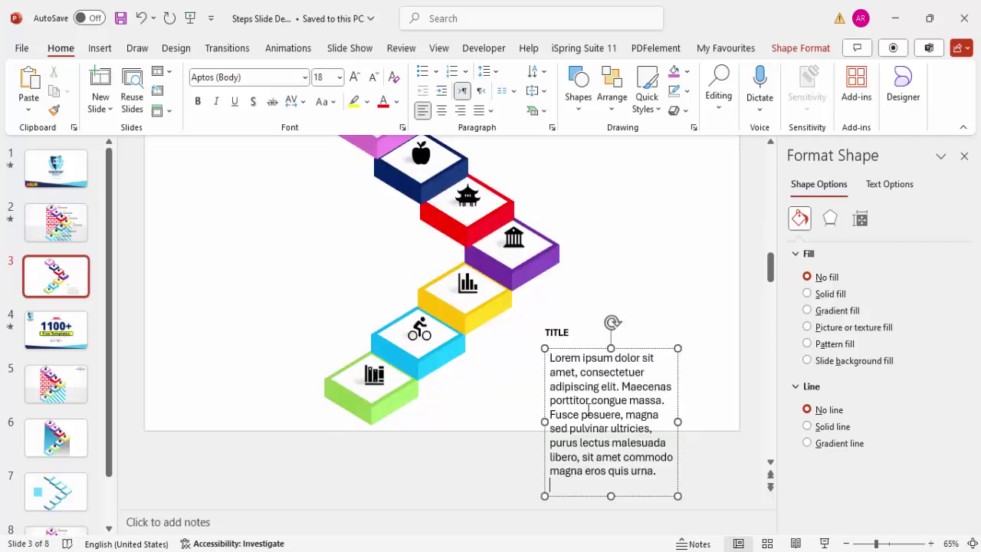
Step: Delete the placeholder text from "Fusce posuere" onward and reduce the description's font size to 12 pt
left_click_drag(557, 414, 714, 491)
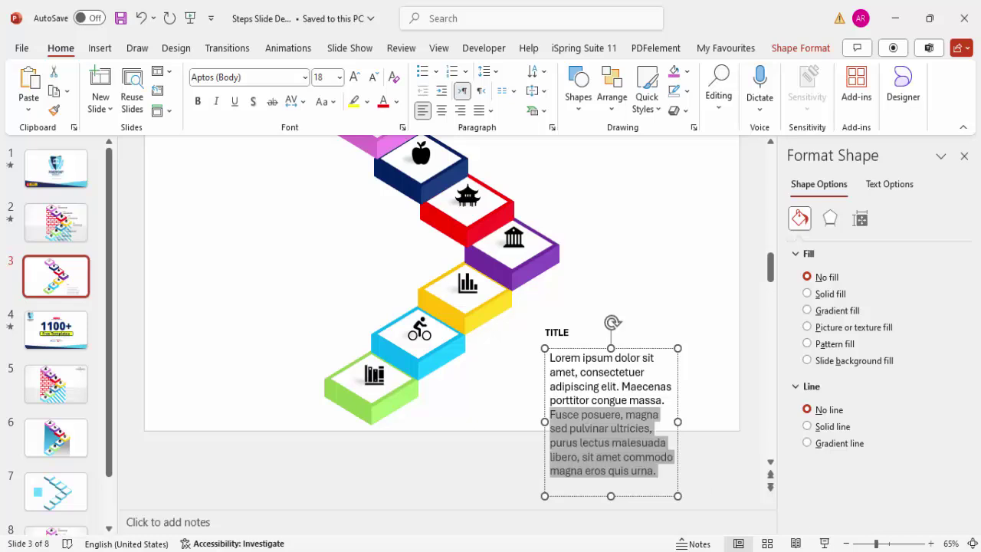
key("Delete")
key("Escape")
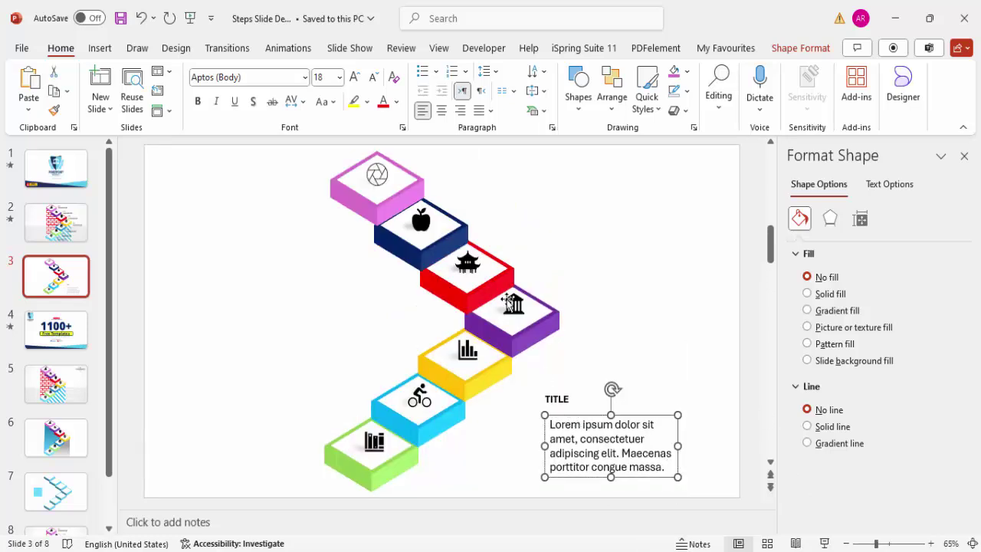
left_click(374, 78)
left_click(374, 77)
left_click(374, 78)
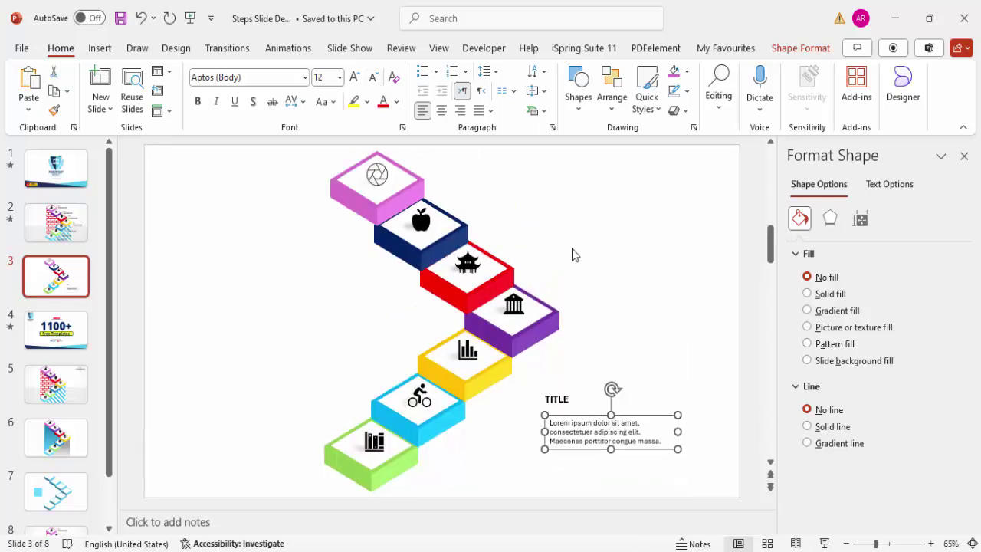
Step: Delete the sentence "Maecenas porttitor congue massa.", then narrow the description box and align it directly under TITLE
mouse_move(630, 419)
left_mouse_down()
mouse_move(613, 411)
mouse_move(622, 407)
left_mouse_up()
left_click_drag(545, 434, 759, 437)
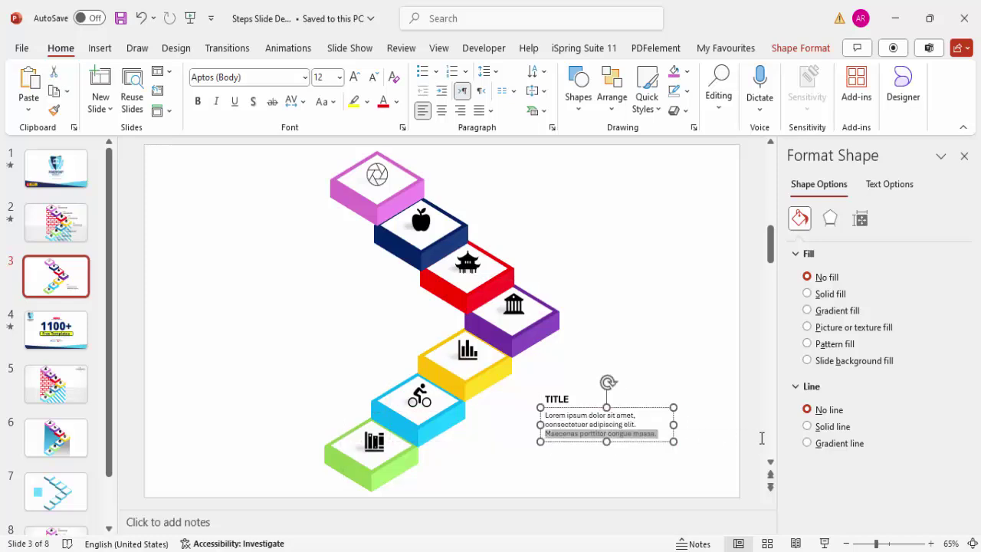
key("BackSpace")
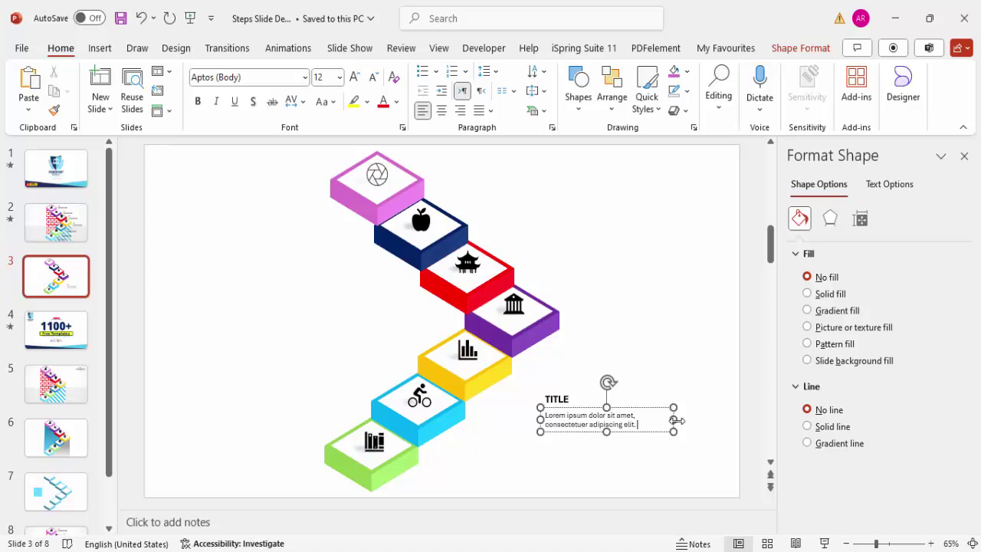
left_click_drag(674, 420, 628, 403)
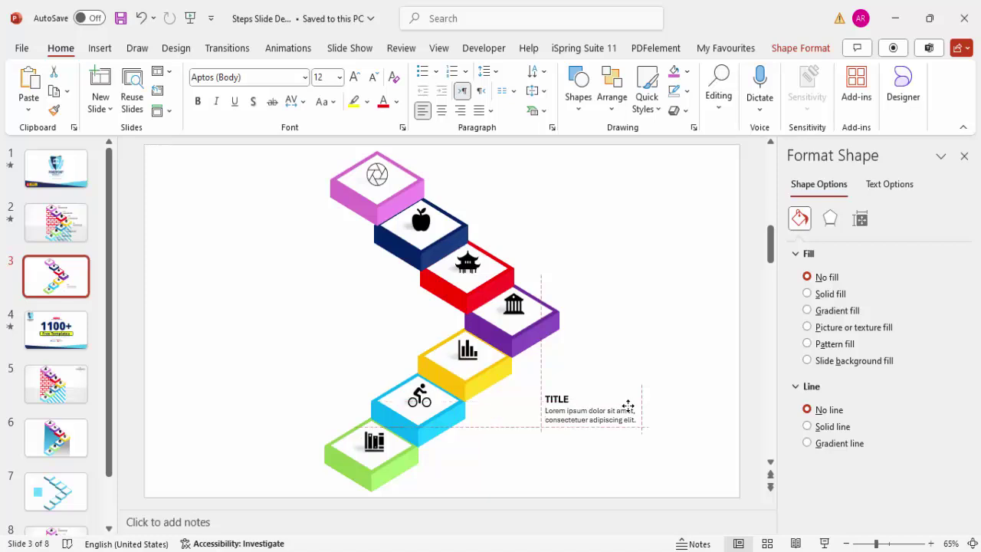
Step: Place the title-and-description label beside the green block and duplicate it beside the light blue, yellow and purple blocks
left_click(579, 387)
left_click_drag(579, 393, 534, 407)
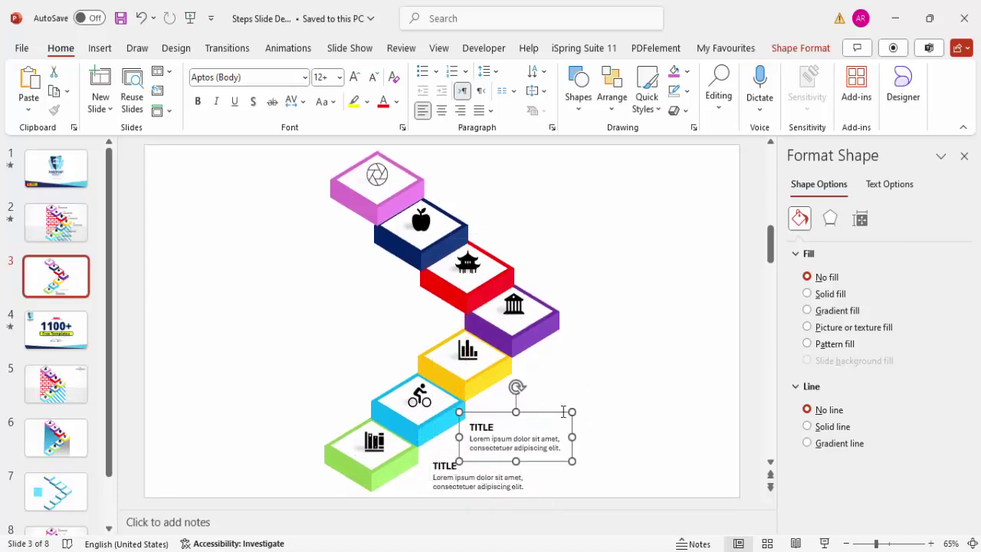
key("ctrl+d")
key("ctrl+d")
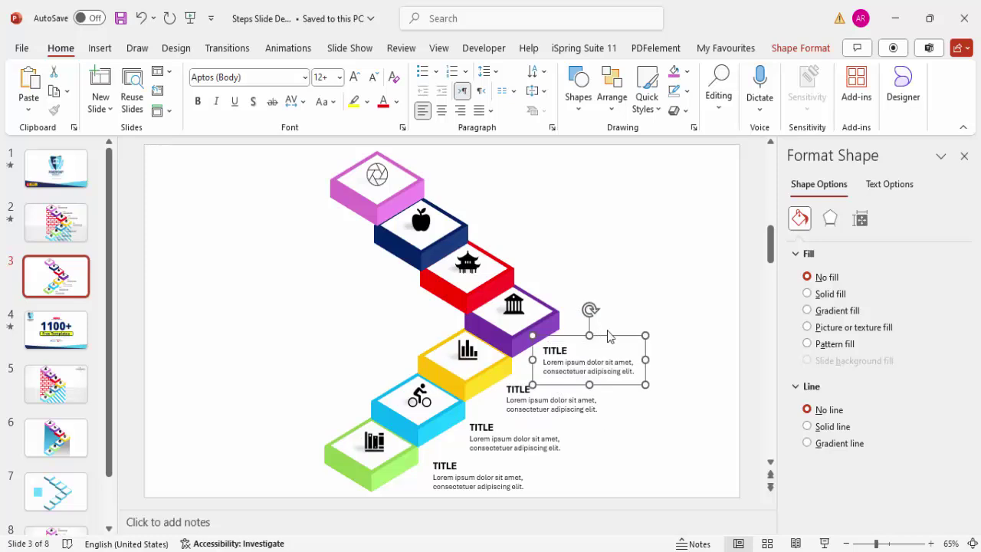
left_click_drag(614, 335, 626, 330)
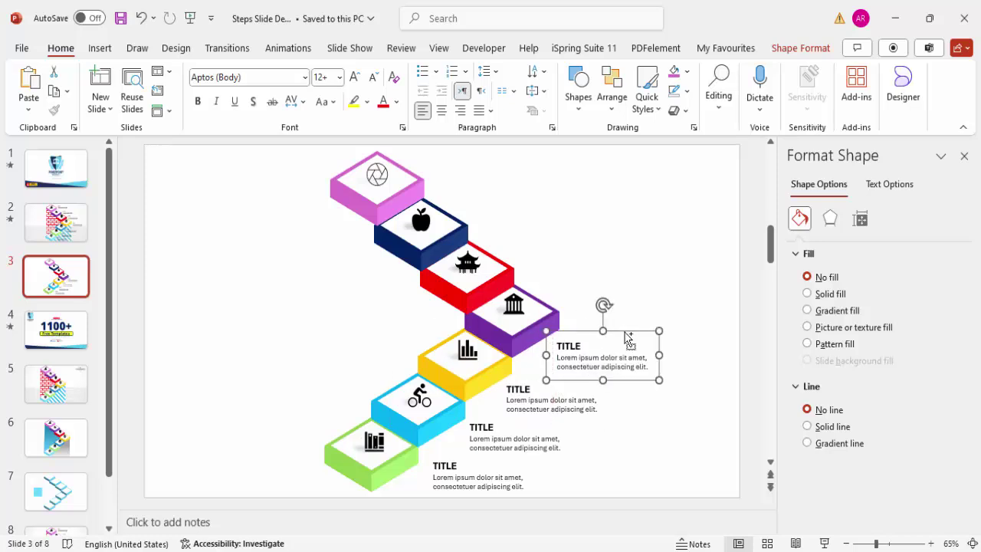
Step: Duplicate the title-and-description label three more times, placing the copies beside the red, dark blue and pink blocks
key("ctrl+d")
left_click_drag(660, 282, 587, 237)
key("ctrl+d")
left_click_drag(555, 173, 540, 201)
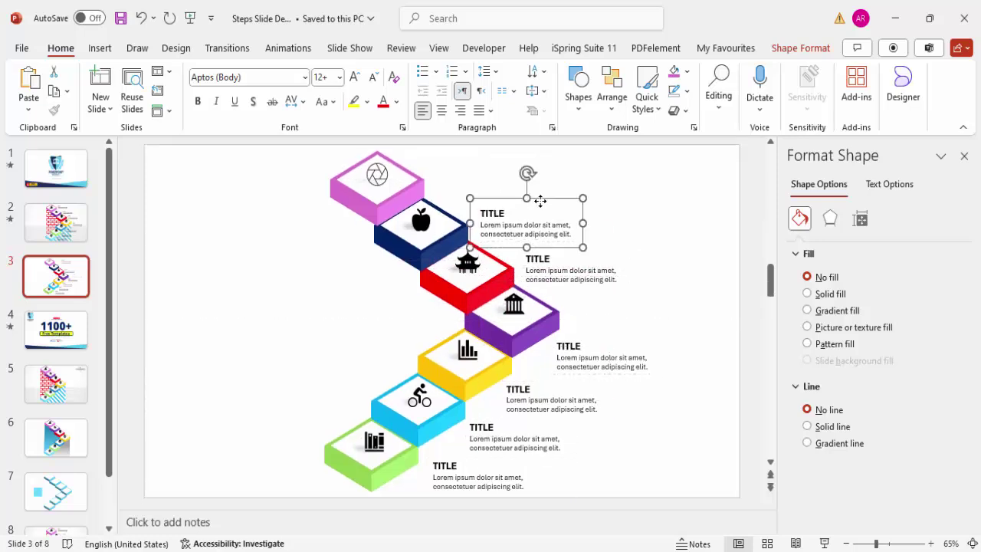
key("ctrl+d")
left_click_drag(498, 156, 493, 153)
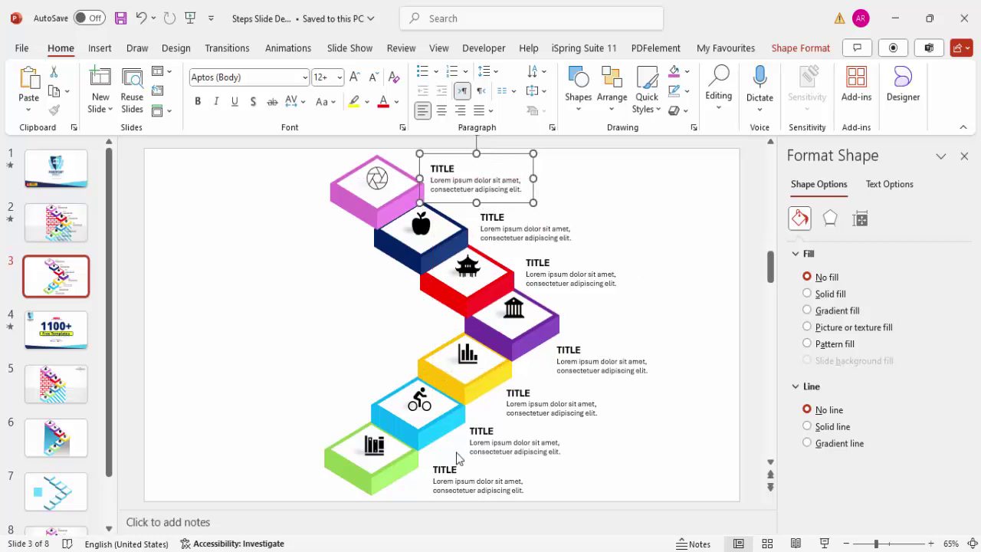
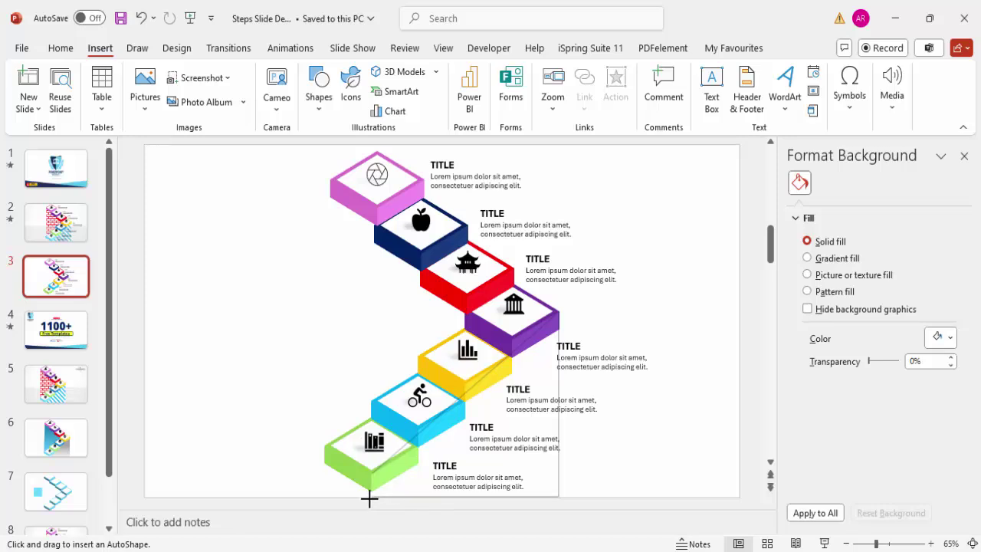
Step: Close the freeform shape below the lower blocks, about 3.94" by 4.19", remove its outline and fill it light blue
left_click(369, 471)
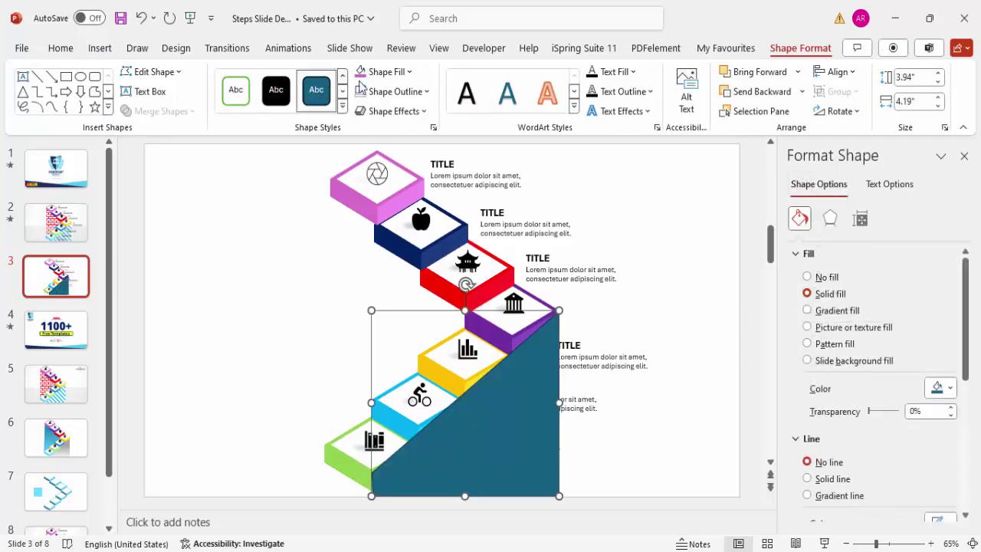
left_click(409, 72)
left_click(414, 92)
left_click(414, 92)
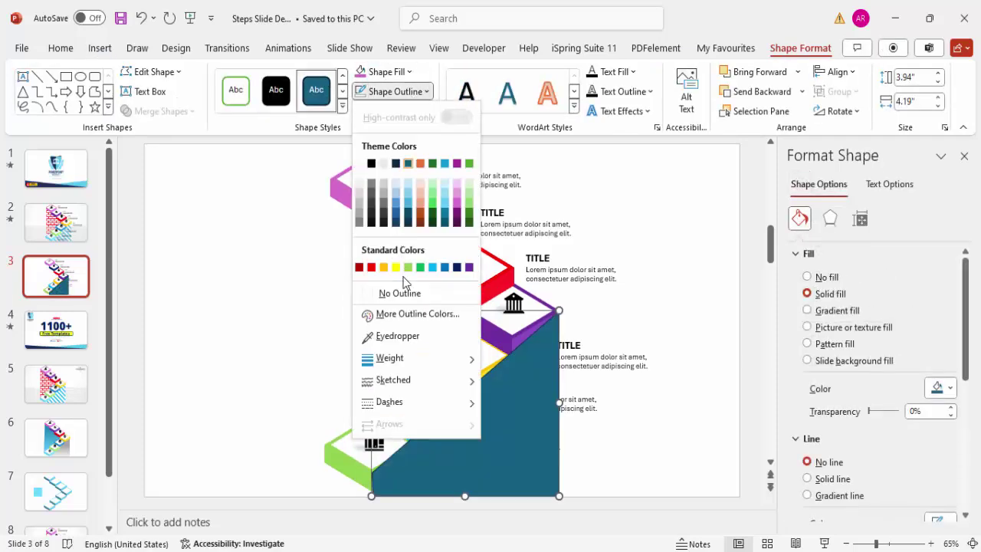
left_click(411, 295)
left_click(394, 72)
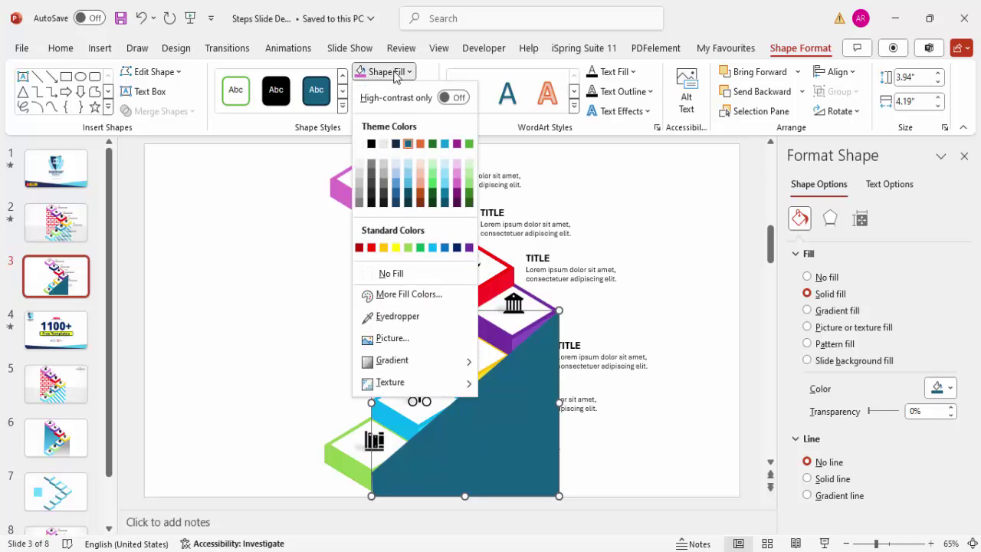
left_click(432, 247)
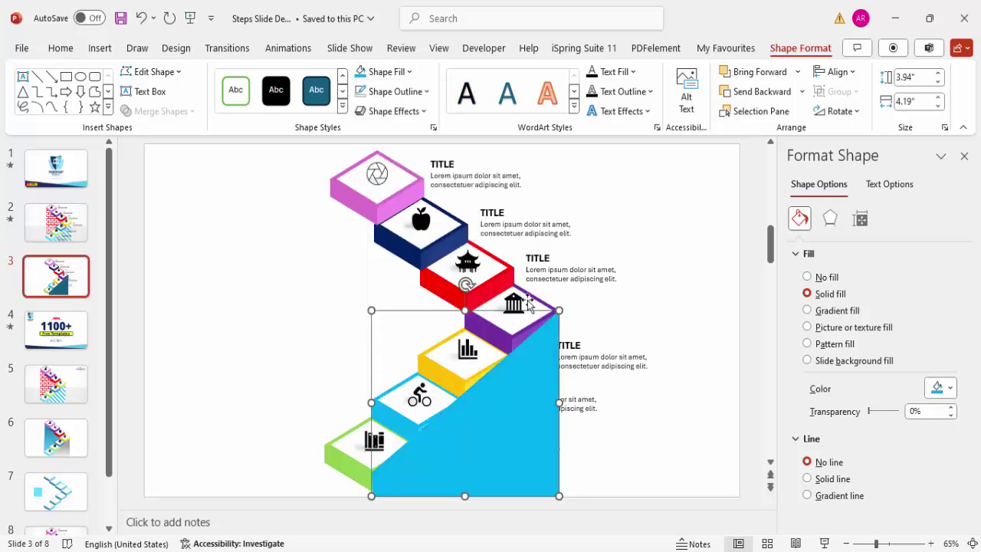
Step: Give the light blue shape a wide downward diagonal stripe pattern fill and send it to the back
left_click(835, 345)
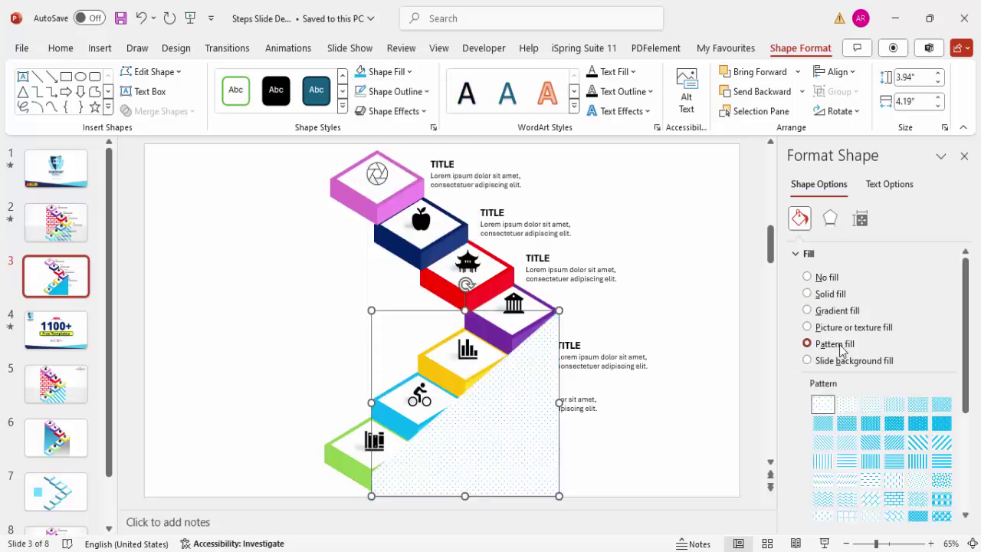
left_click(895, 459)
left_click(919, 443)
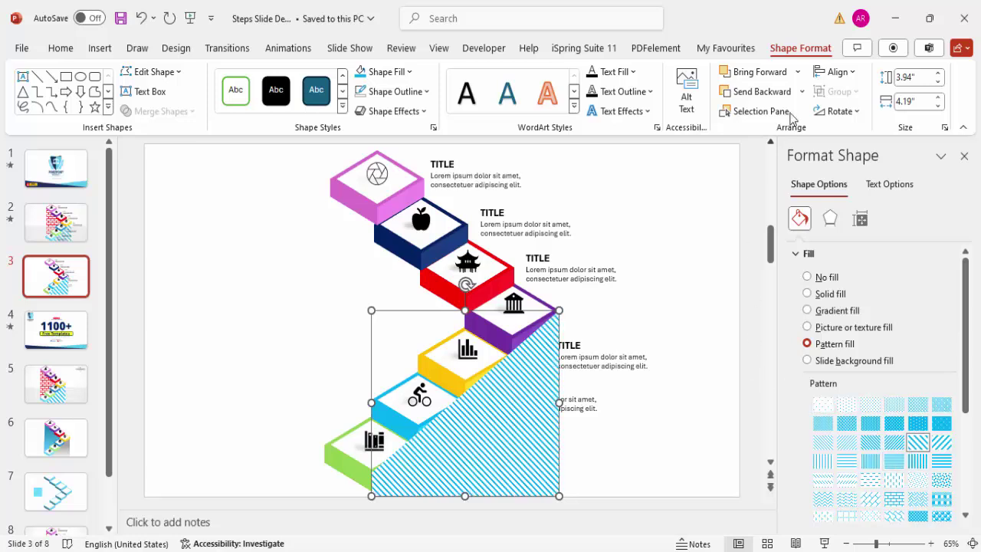
left_click(802, 91)
left_click(780, 134)
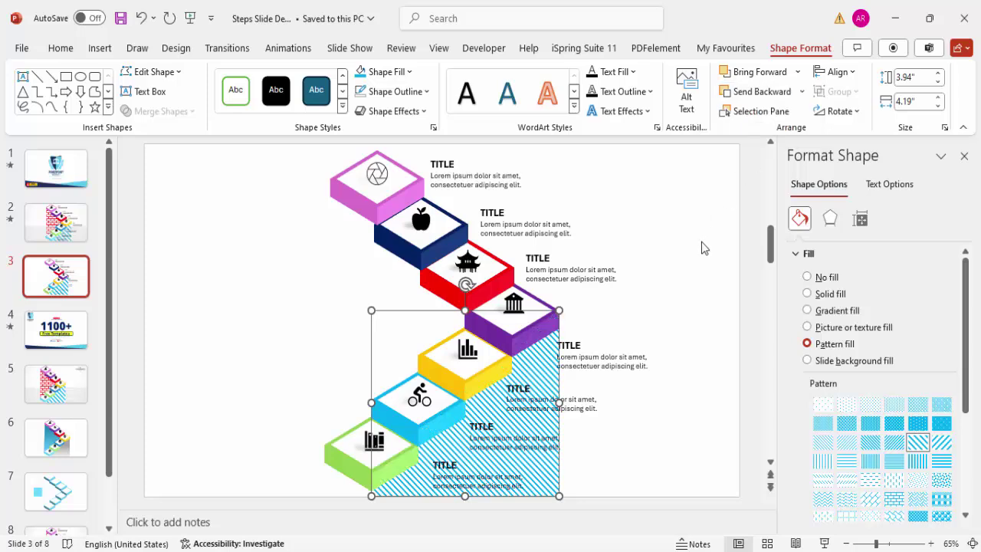
left_click(697, 243)
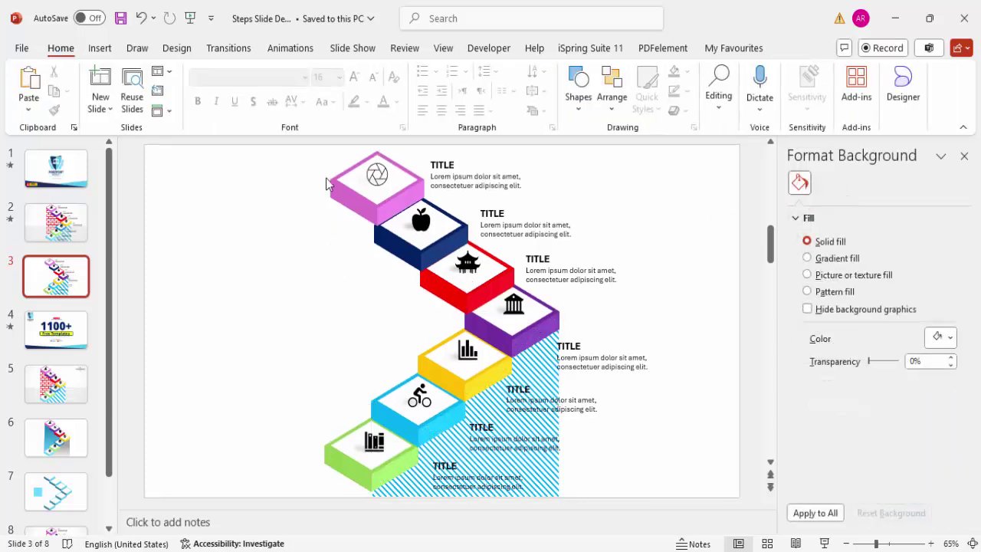
Step: Draw a freeform triangle about 5.92" high and 3.66" wide connecting the pink, green and purple blocks
left_click(99, 48)
left_click(319, 84)
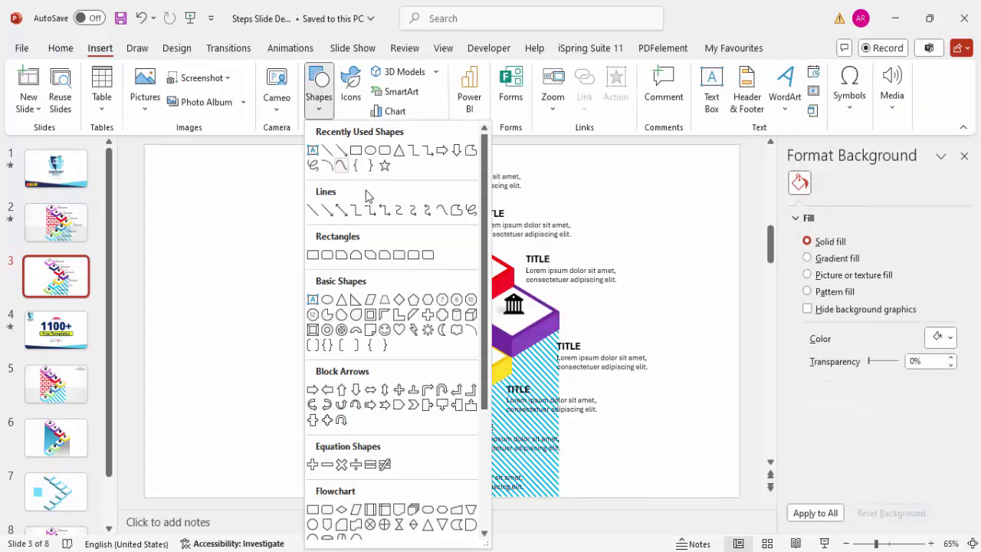
left_click(456, 214)
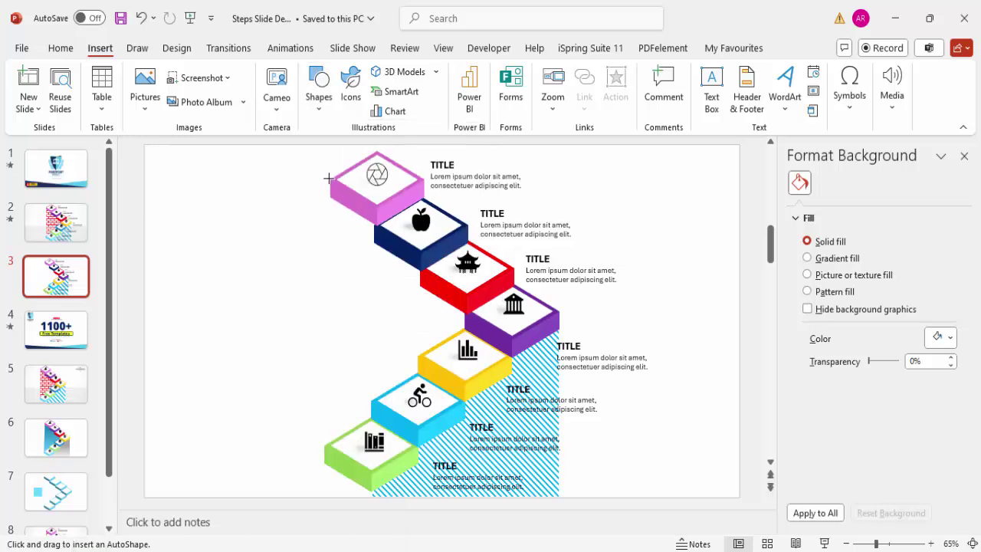
left_click(328, 177)
left_click(331, 454)
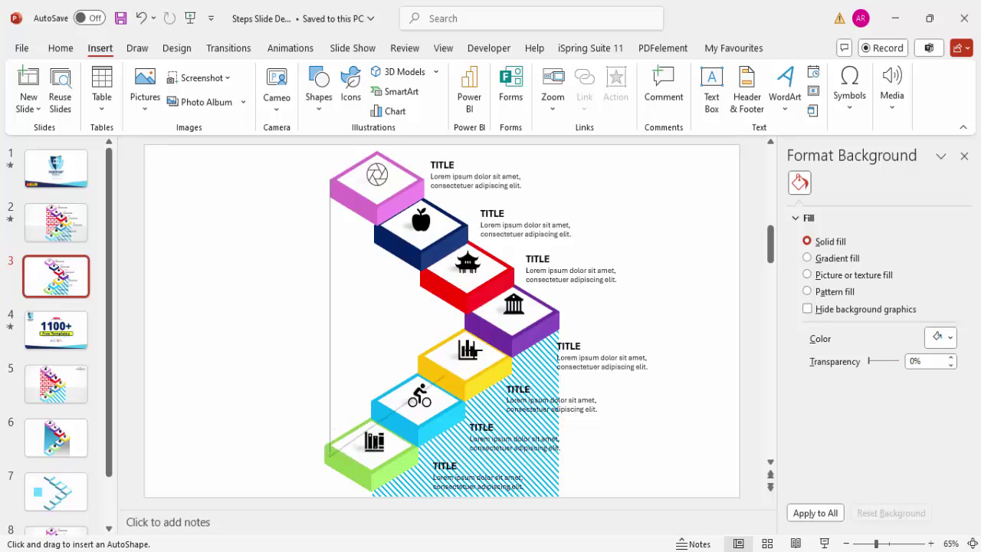
left_click(492, 321)
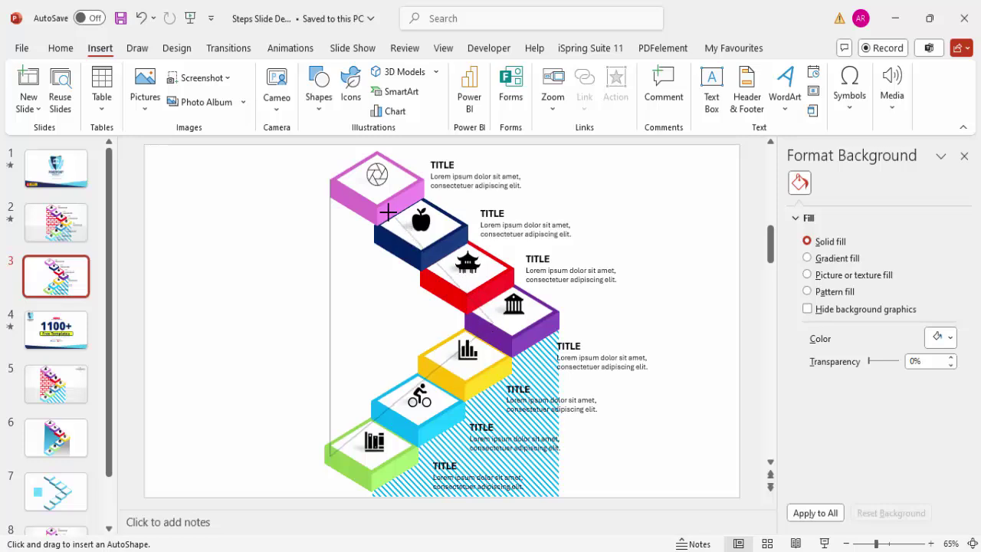
left_click(328, 178)
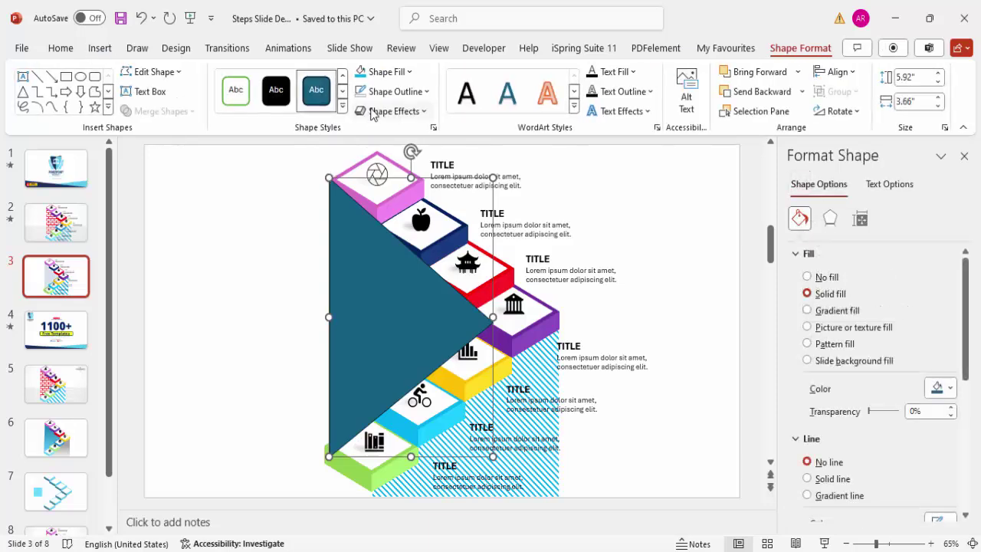
Step: Remove the triangle's outline and fill it red
left_click(395, 92)
left_click(400, 293)
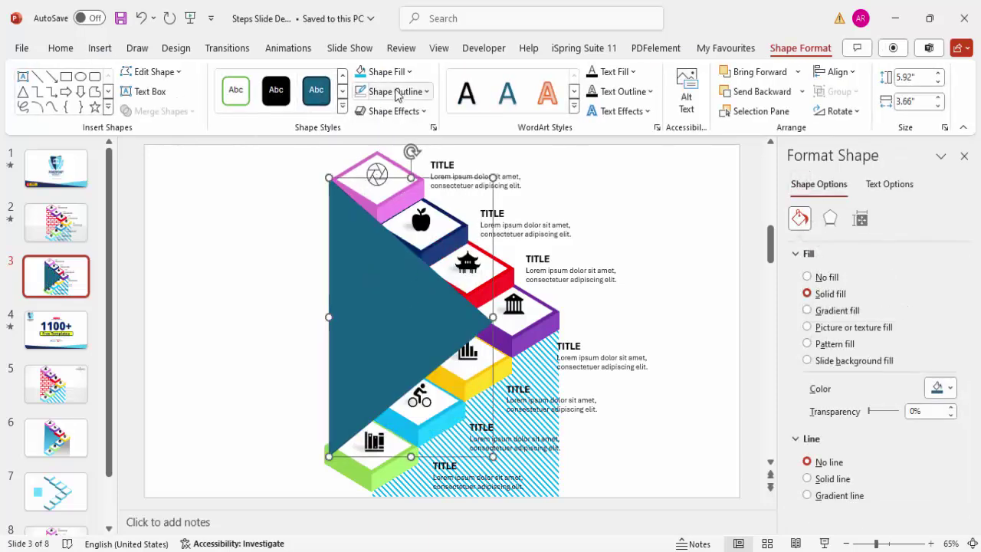
left_click(386, 71)
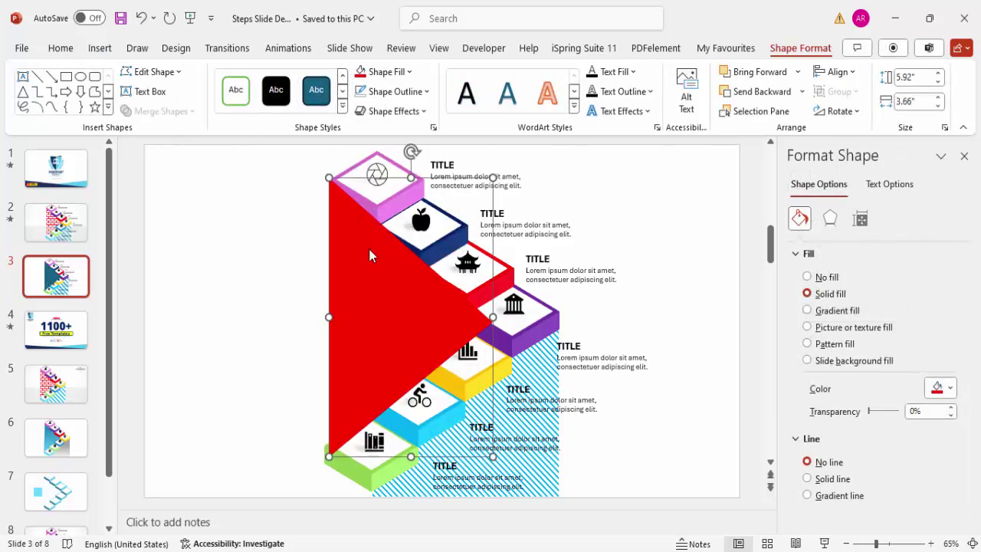
left_click(371, 246)
Step: Apply a horizontal brick pattern fill to the red triangle and send it behind the blocks
left_click(840, 345)
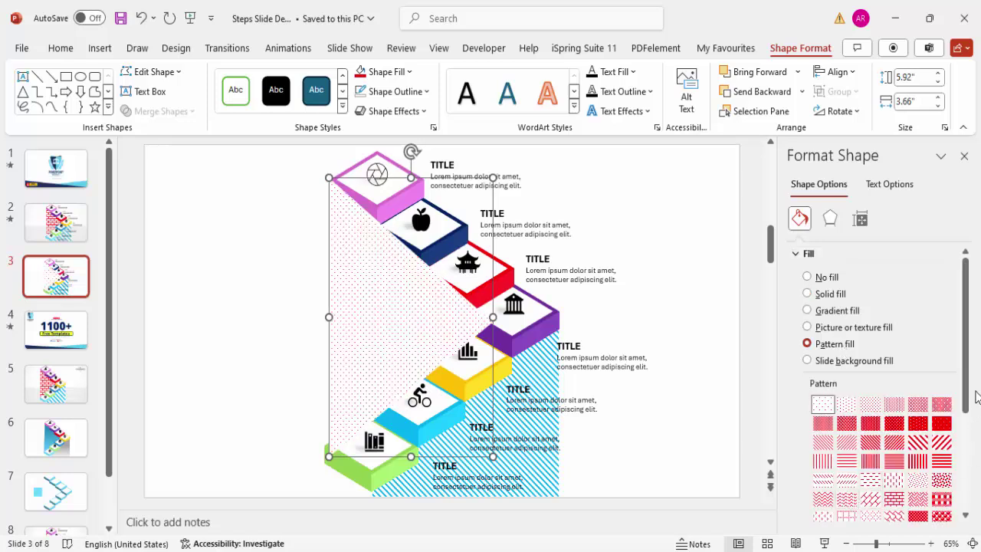
left_click_drag(972, 396, 972, 420)
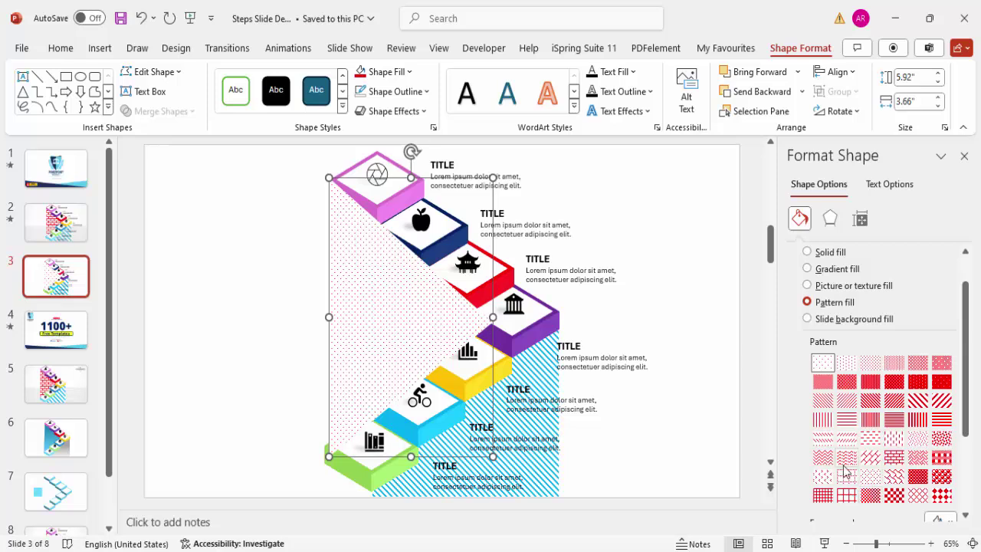
scroll(845, 470, "down", 1)
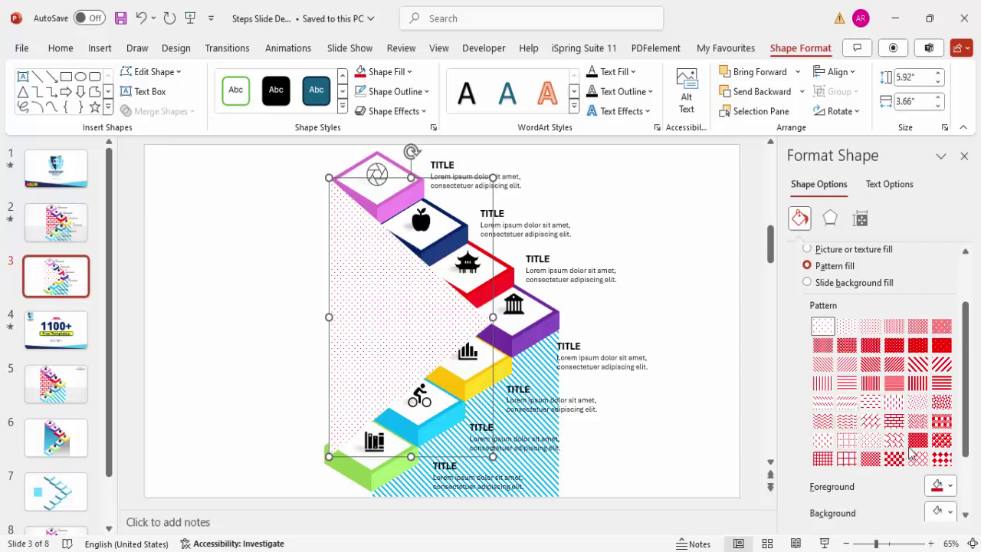
scroll(958, 433, "down", 1)
scroll(912, 421, "up", 1)
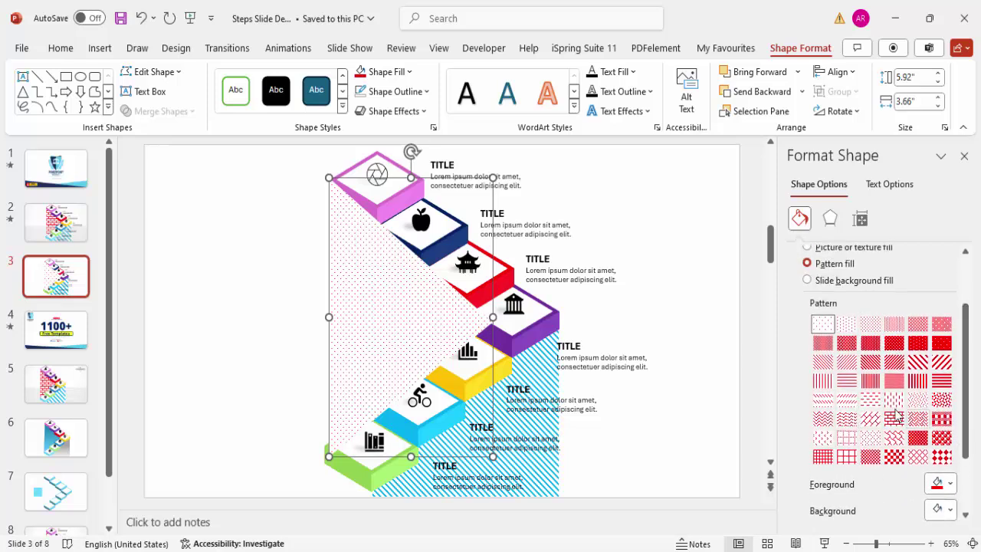
left_click(869, 401)
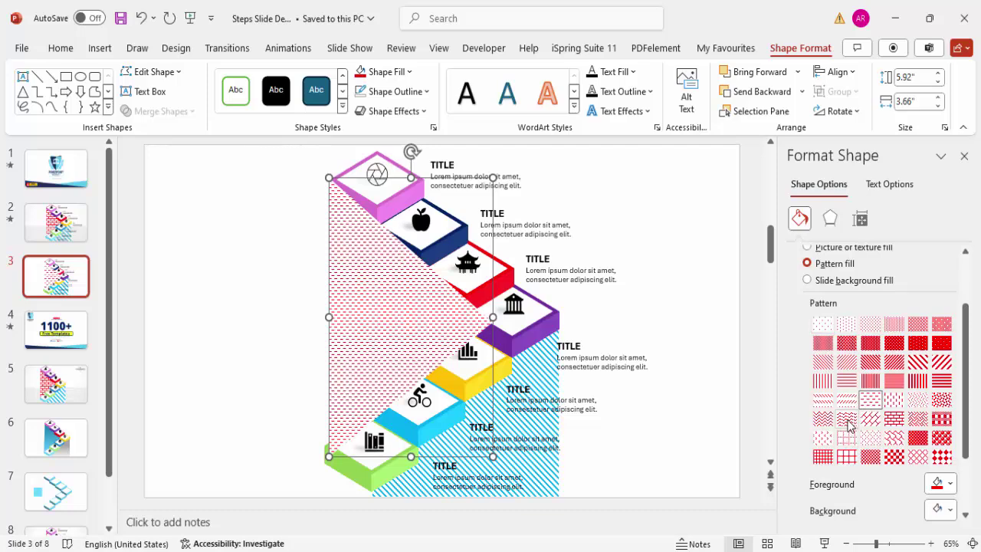
left_click(848, 421)
left_click(893, 418)
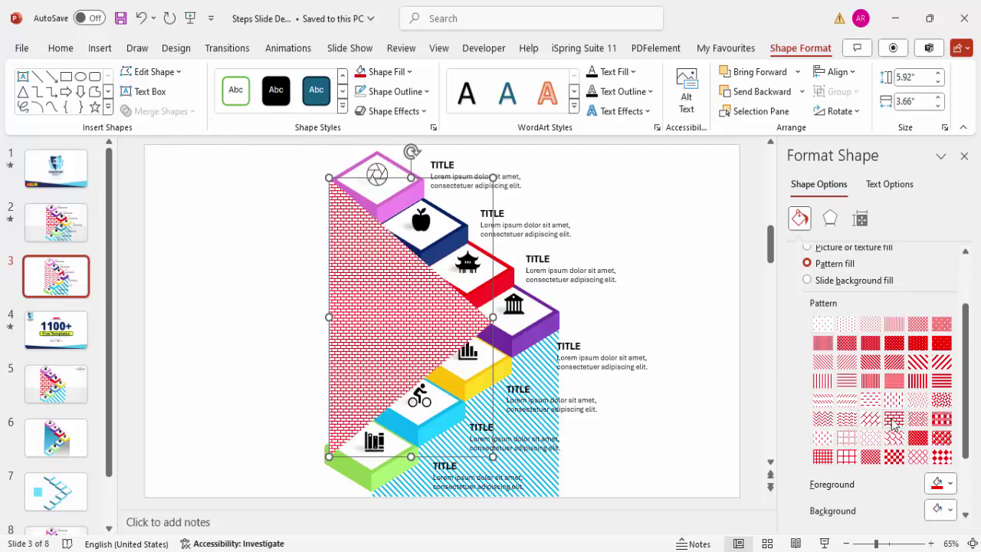
left_click(802, 91)
left_click(771, 133)
left_click(697, 208)
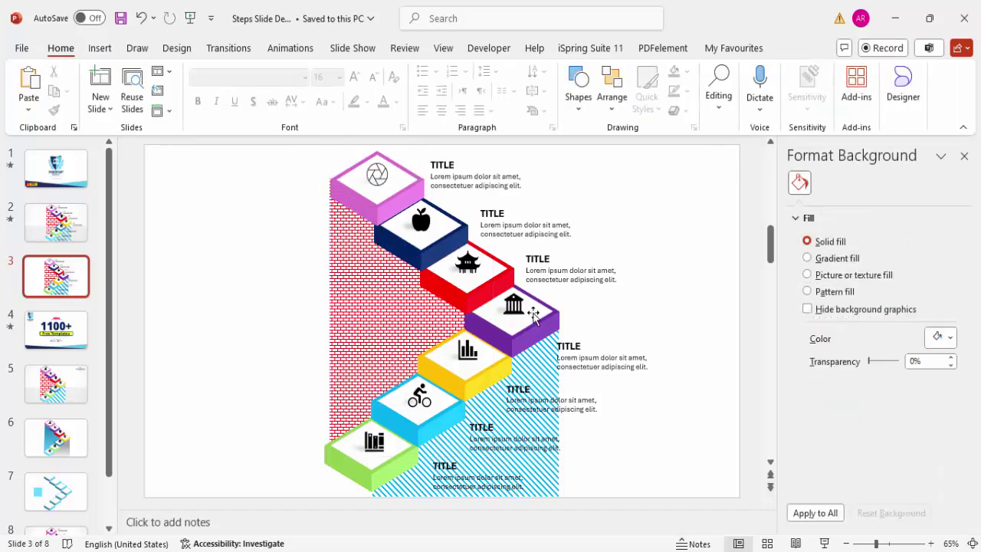